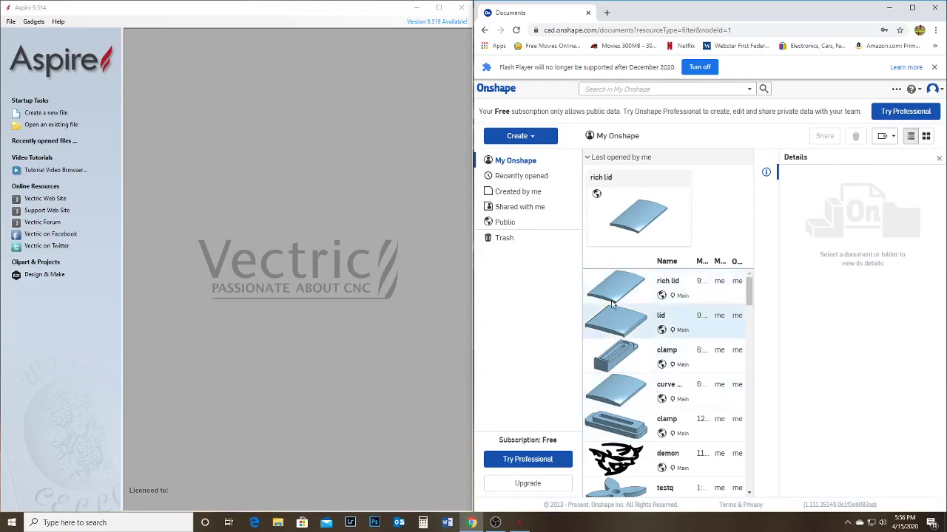
# Open the rich lid document and review the dimensions of Sketch 1 in front and isometric views, leaving the sketch unchanged
pyautogui.click(628, 287)
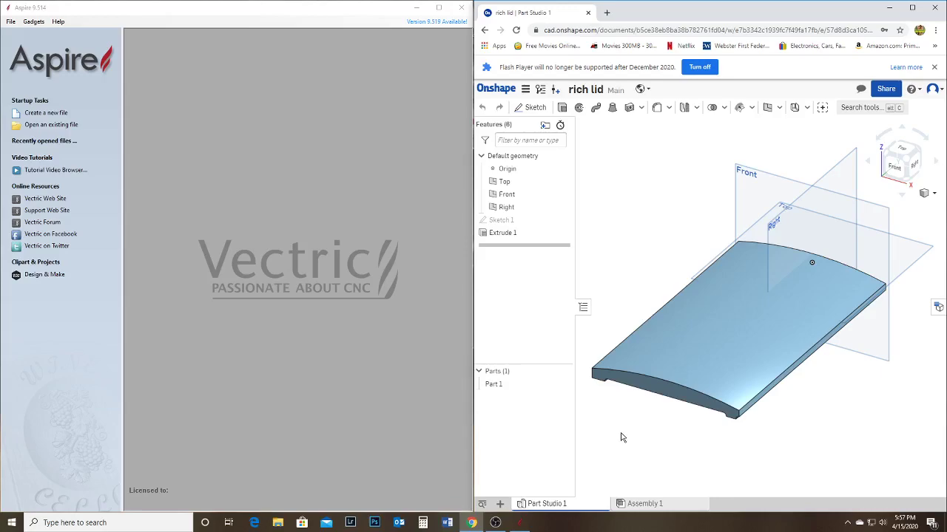
pyautogui.click(895, 170)
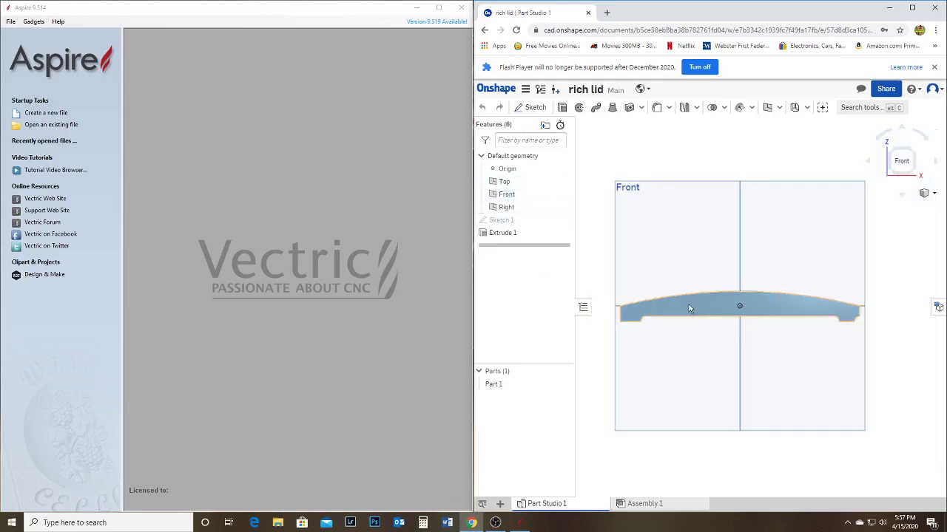
pyautogui.doubleClick(502, 220)
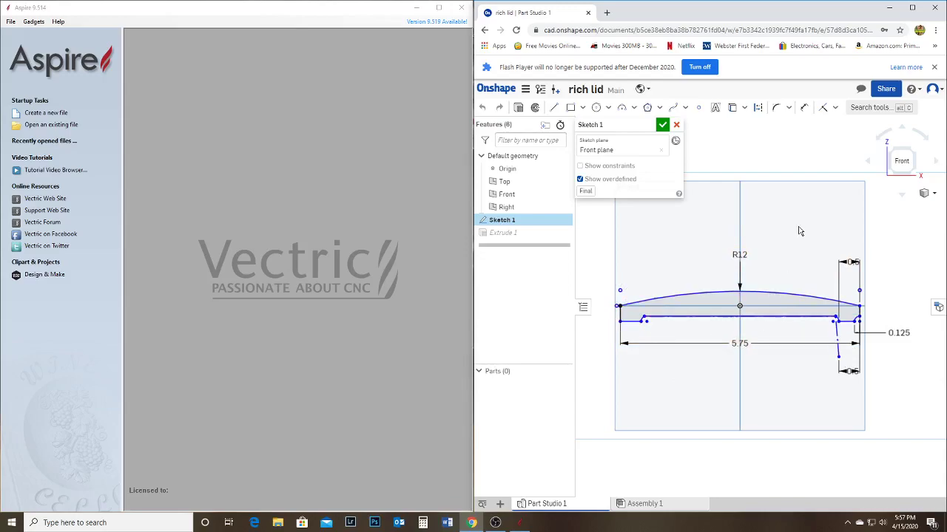
pyautogui.click(936, 197)
pyautogui.click(882, 214)
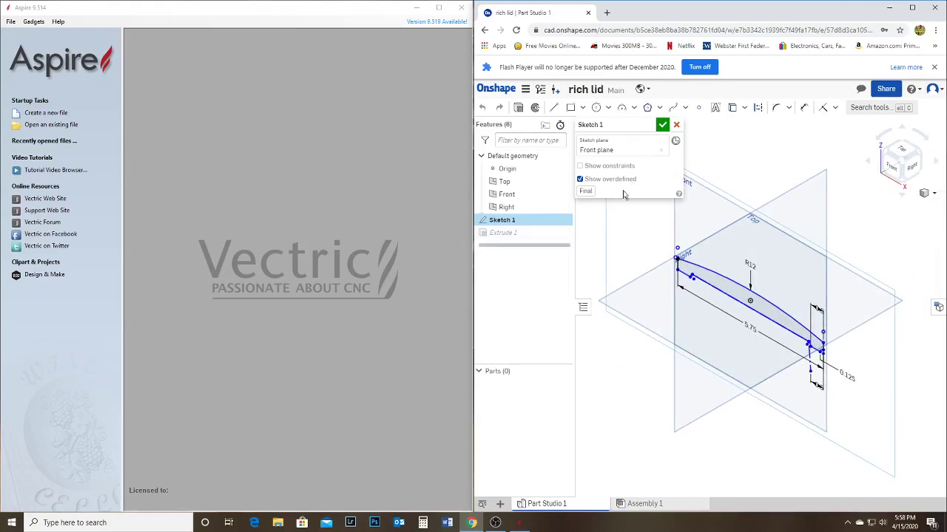
pyautogui.click(662, 126)
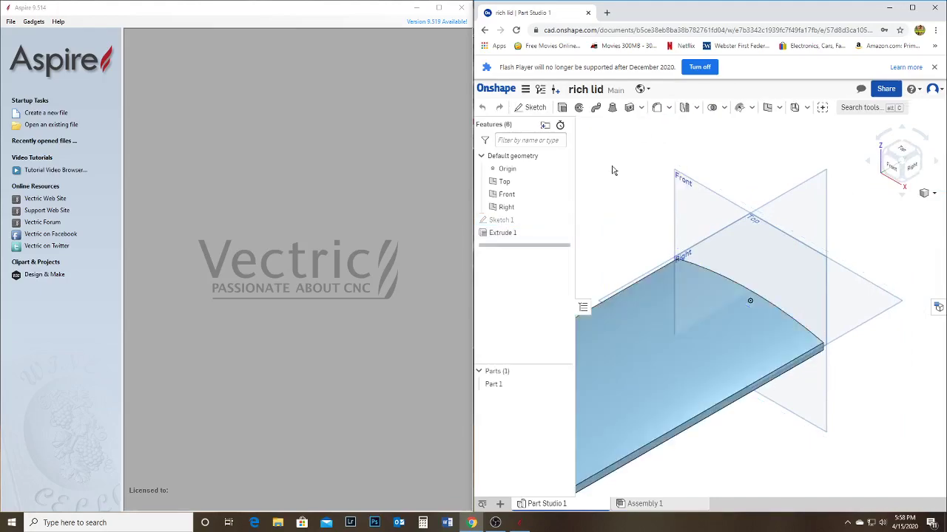
# Export Part 1 as a binary STL file named superlid, in inches at fine resolution, as a download
pyautogui.scroll(-2, 767, 240)
pyautogui.scroll(-3, 767, 240)
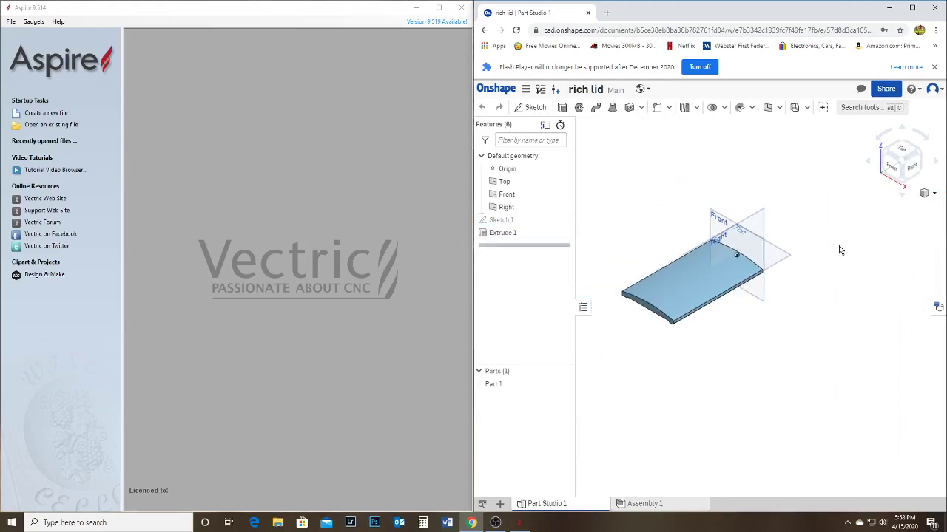
pyautogui.scroll(5, 754, 258)
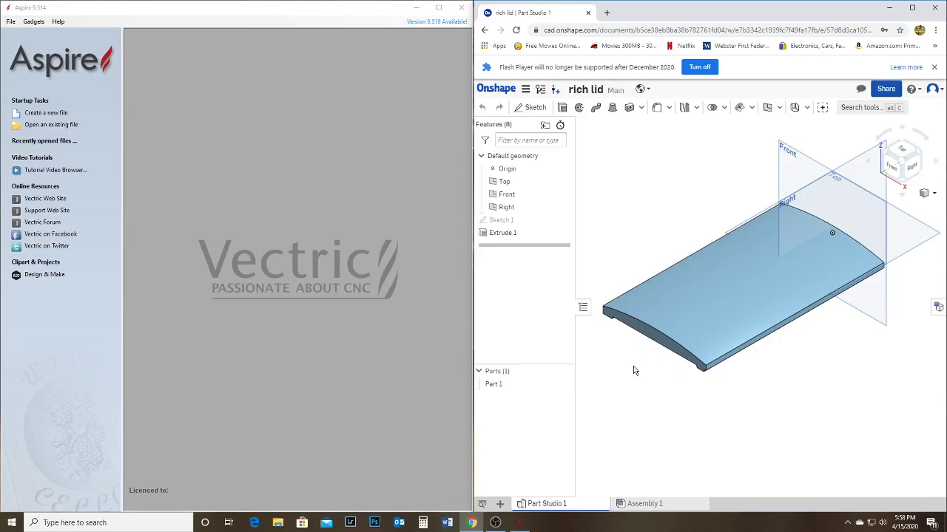
pyautogui.rightClick(496, 389)
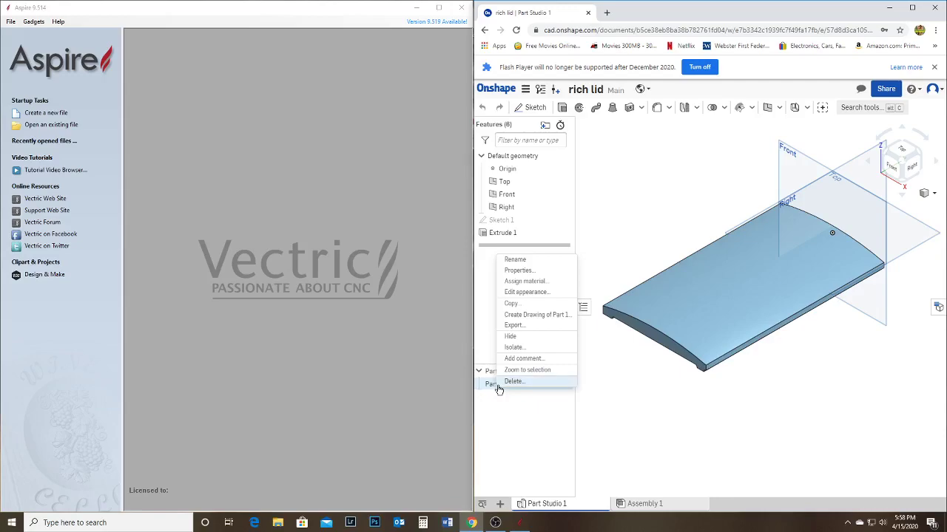
pyautogui.click(525, 329)
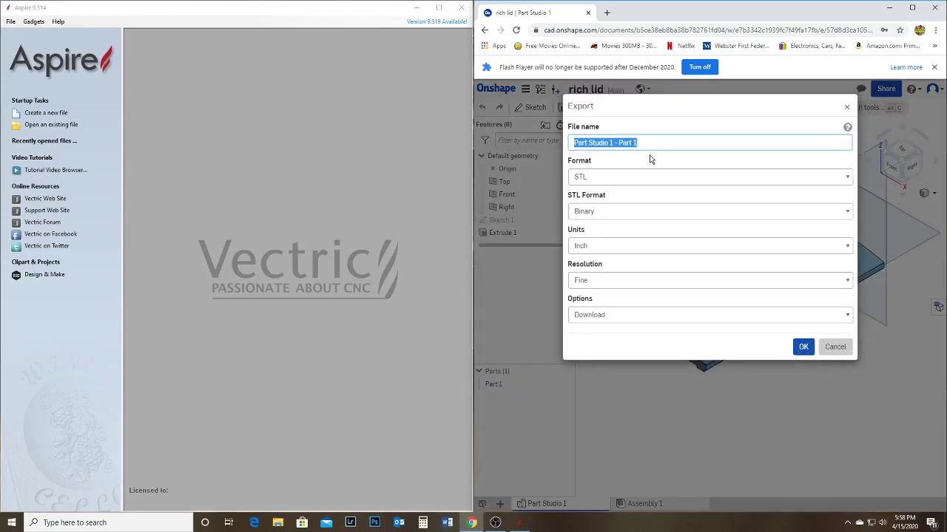
pyautogui.write('su')
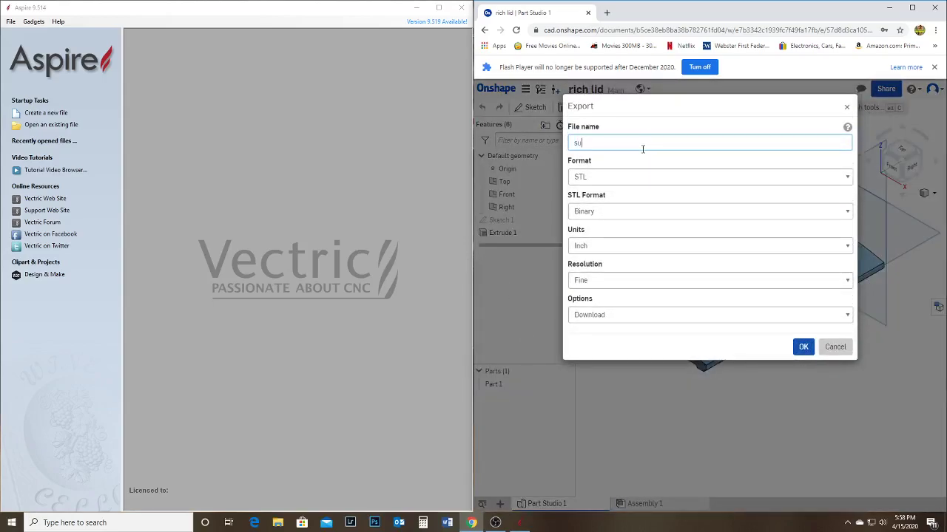
pyautogui.write('perlid')
pyautogui.click(847, 179)
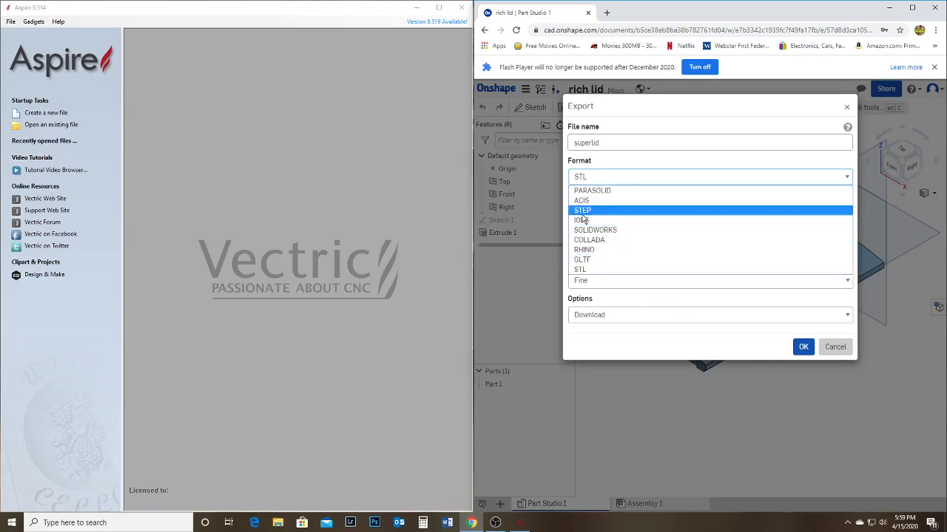
pyautogui.click(580, 270)
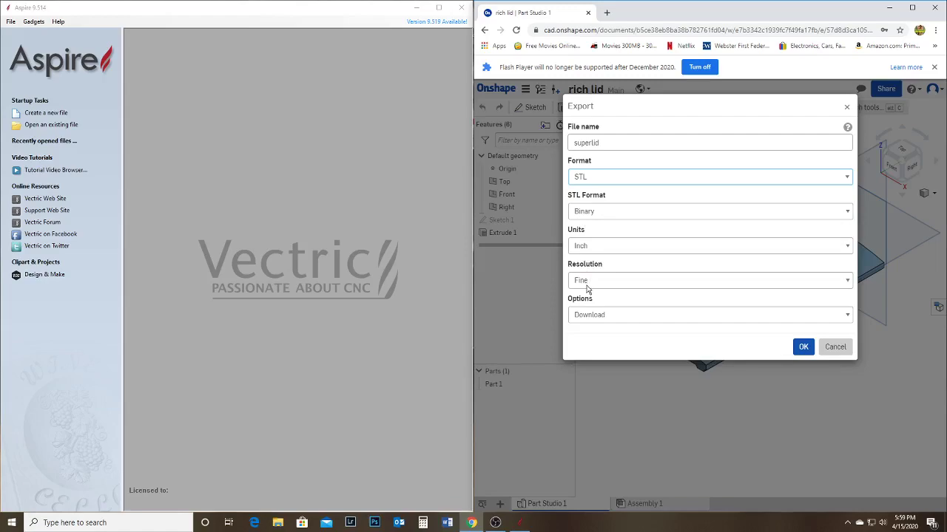
pyautogui.click(804, 348)
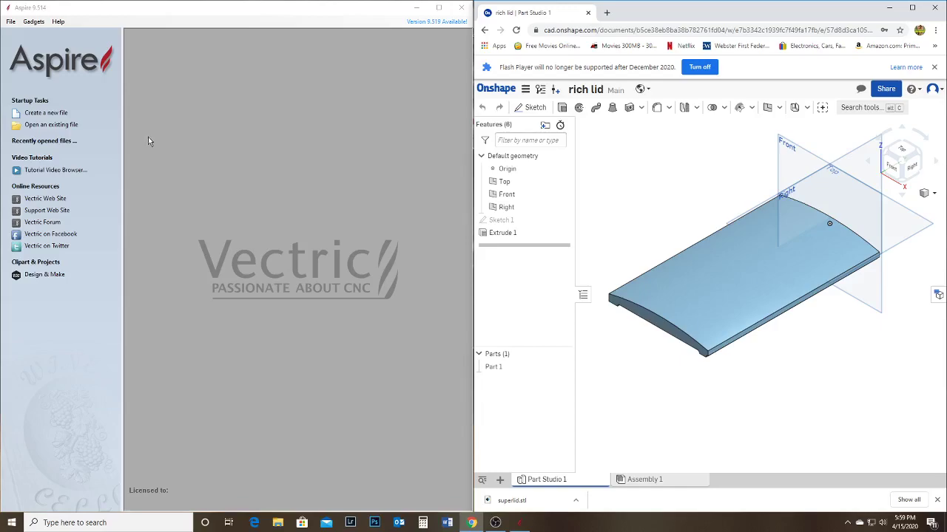
# Switch to Aspire and create a double-sided job 7.0 by 11.0 inches, 0.75 inch thick, with very high modeling resolution
pyautogui.click(35, 116)
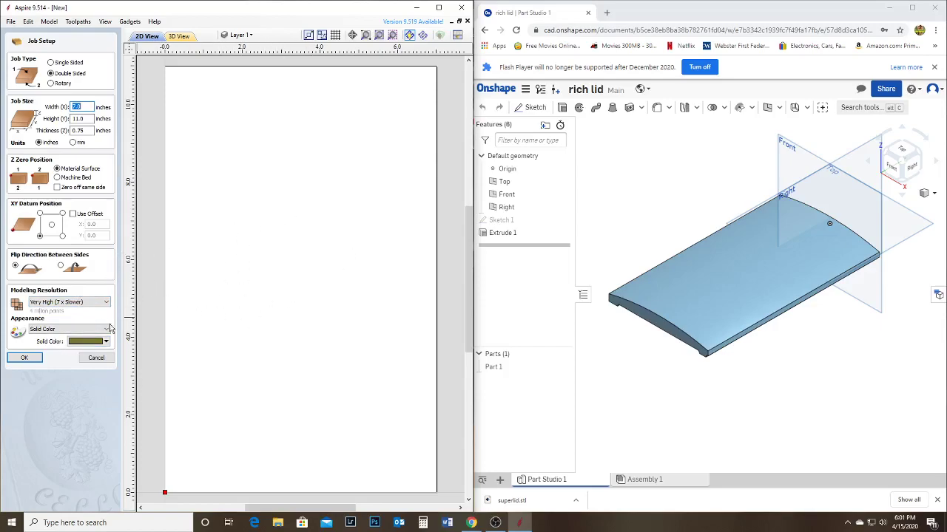
pyautogui.click(23, 359)
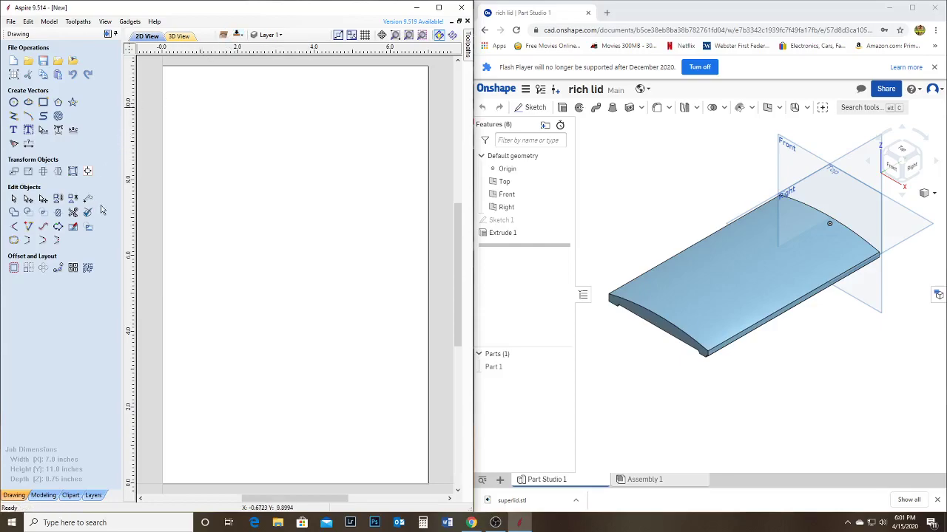
# Import the superlid.stl model from the Downloads folder into the job
pyautogui.click(45, 496)
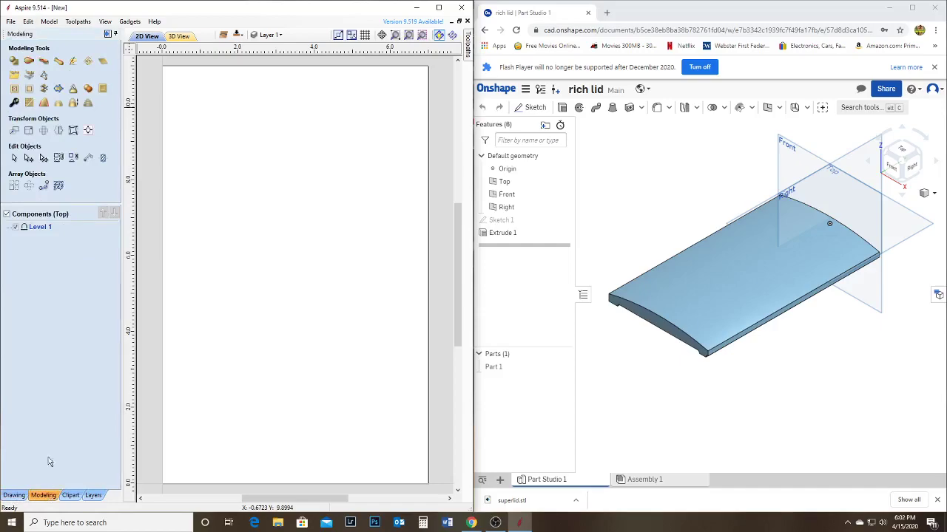
pyautogui.click(16, 79)
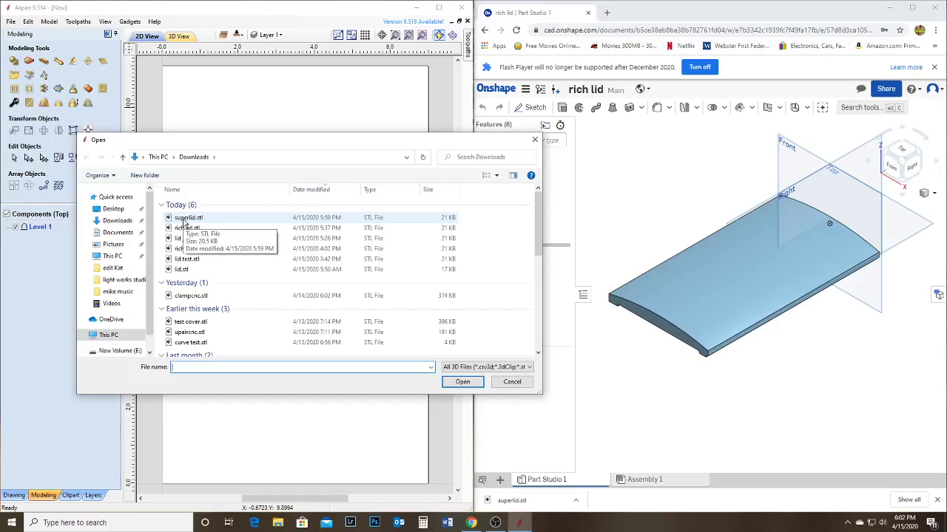
pyautogui.doubleClick(184, 219)
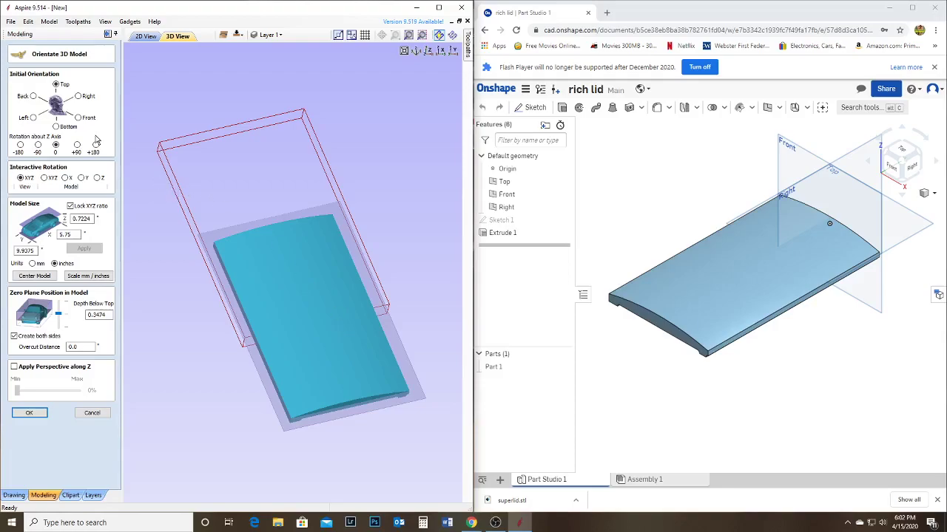
# Set the imported lid's initial orientation to Bottom, compare it with the Onshape front view, and center the model in the material
pyautogui.click(56, 126)
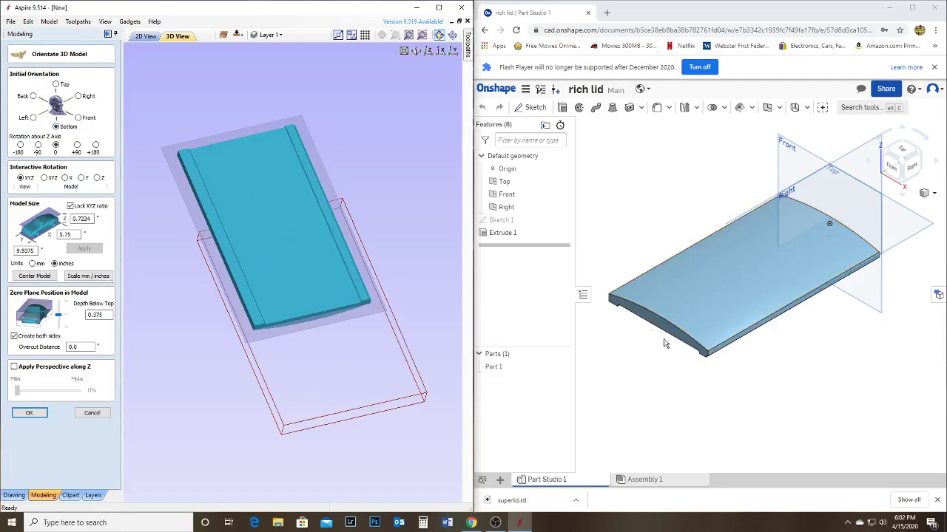
pyautogui.click(890, 167)
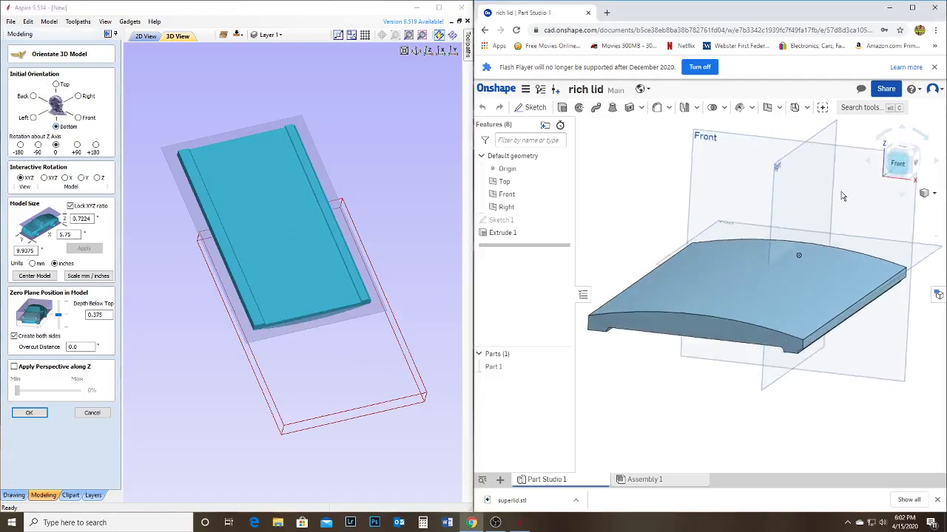
pyautogui.scroll(-2, 683, 227)
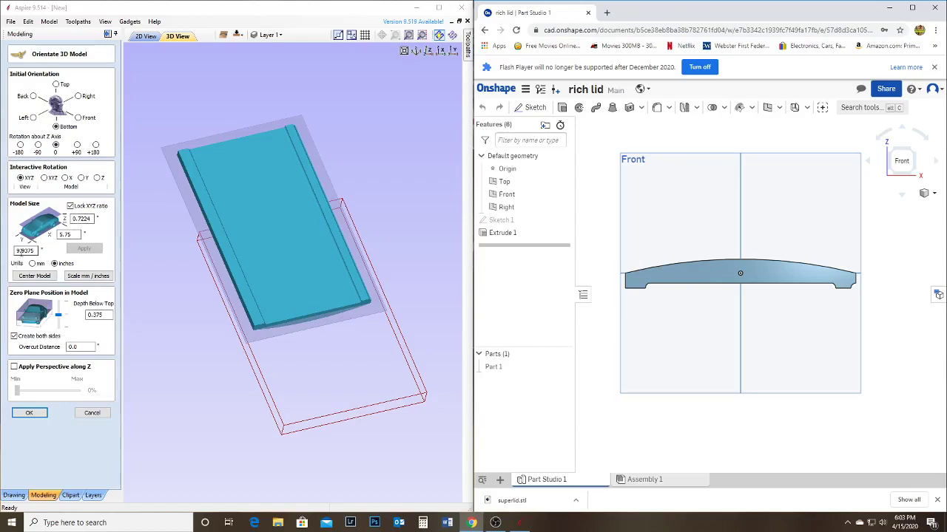
pyautogui.click(60, 235)
pyautogui.click(90, 218)
pyautogui.click(34, 279)
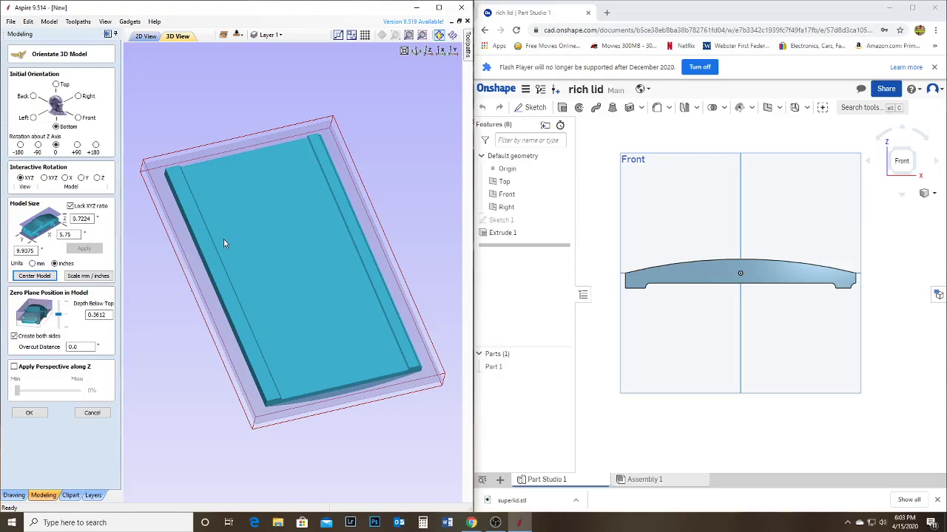
# Set the overcut distance to .35 inch with both sides created, check the lid's end profile, and accept the model orientation
pyautogui.click(453, 52)
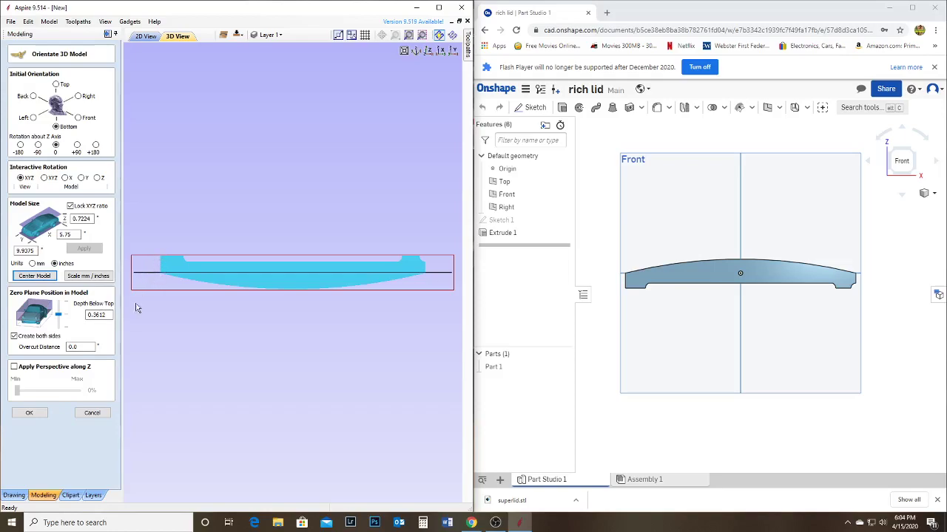
pyautogui.moveTo(85, 346); pyautogui.dragTo(69, 347)
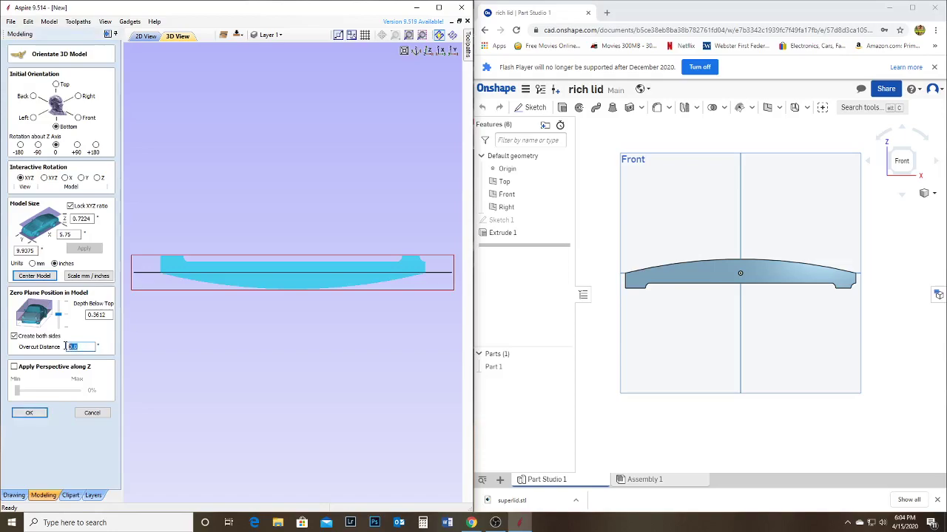
pyautogui.write('.5')
pyautogui.press('BackSpace')
pyautogui.write('35')
pyautogui.click(442, 53)
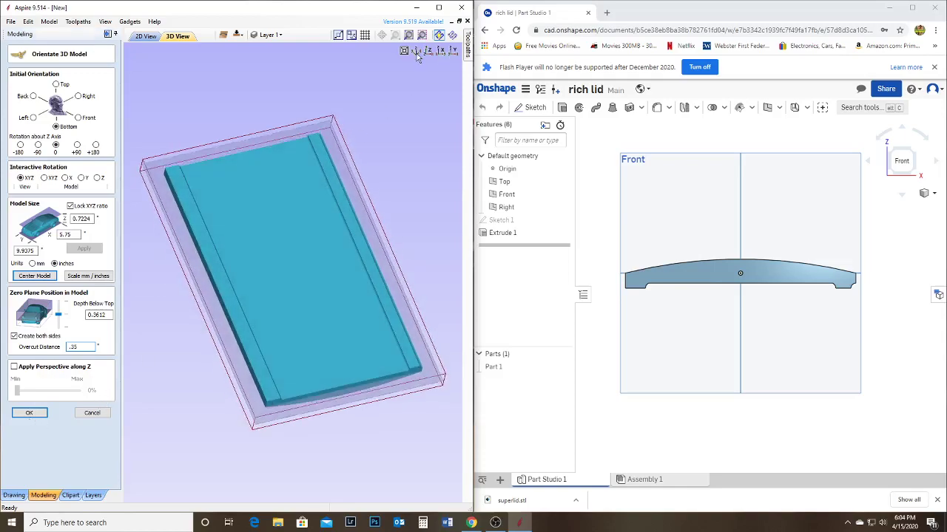
pyautogui.click(30, 415)
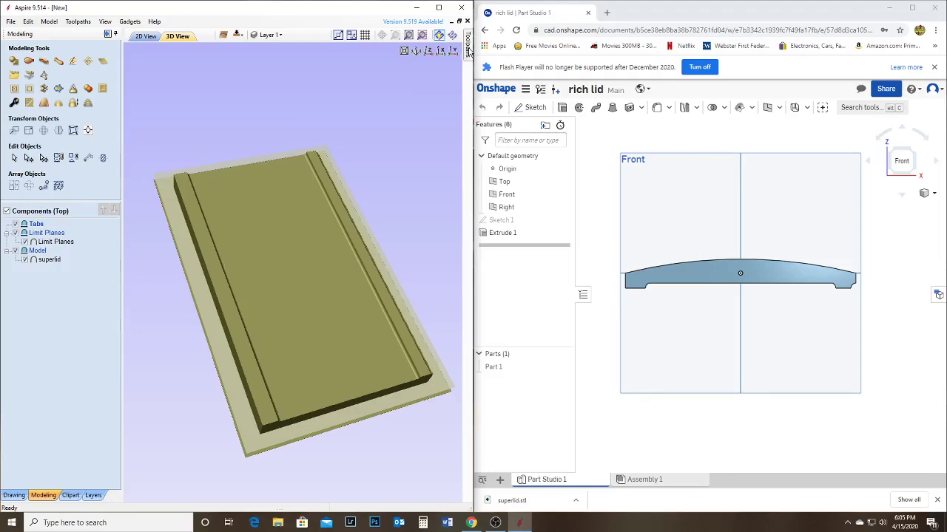
# Start a 3D finish machining toolpath, accepting the material setup with 0.75 inch thickness and a 0.0 inch gap above the model
pyautogui.moveTo(469, 51)
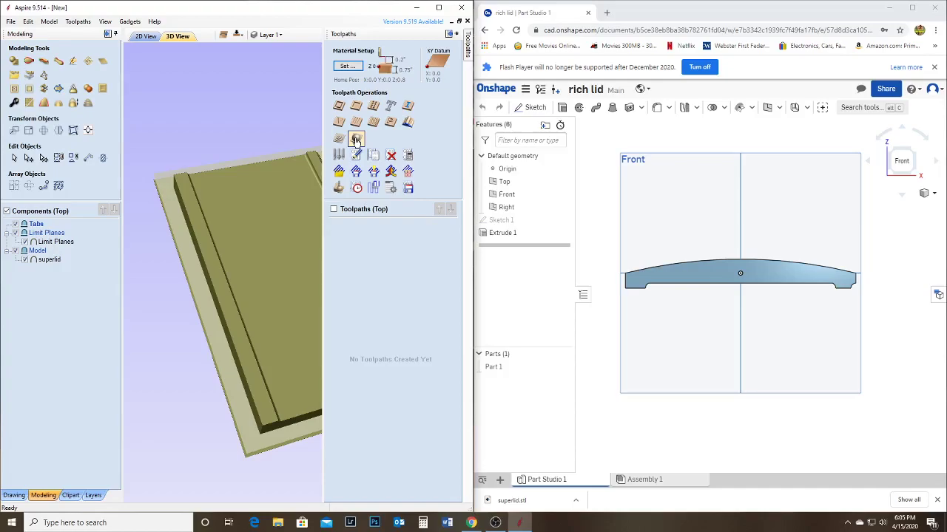
pyautogui.click(356, 139)
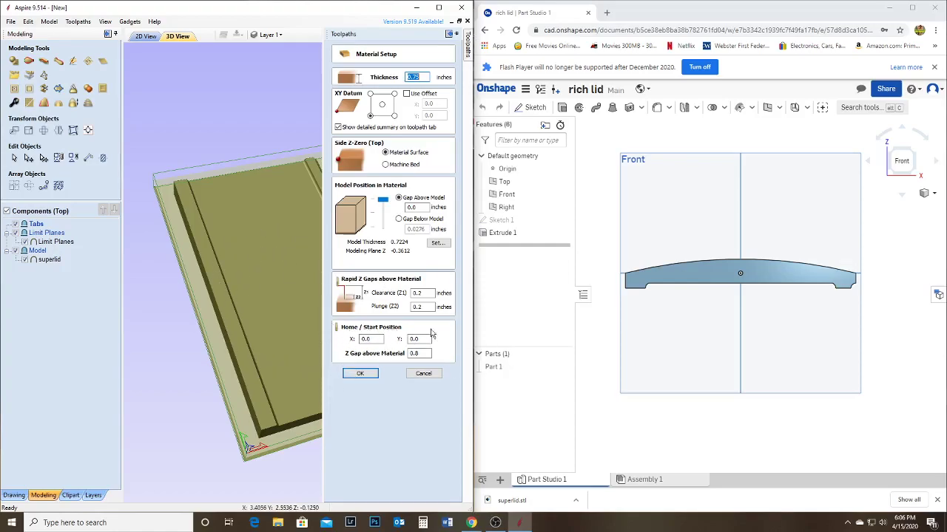
pyautogui.click(361, 375)
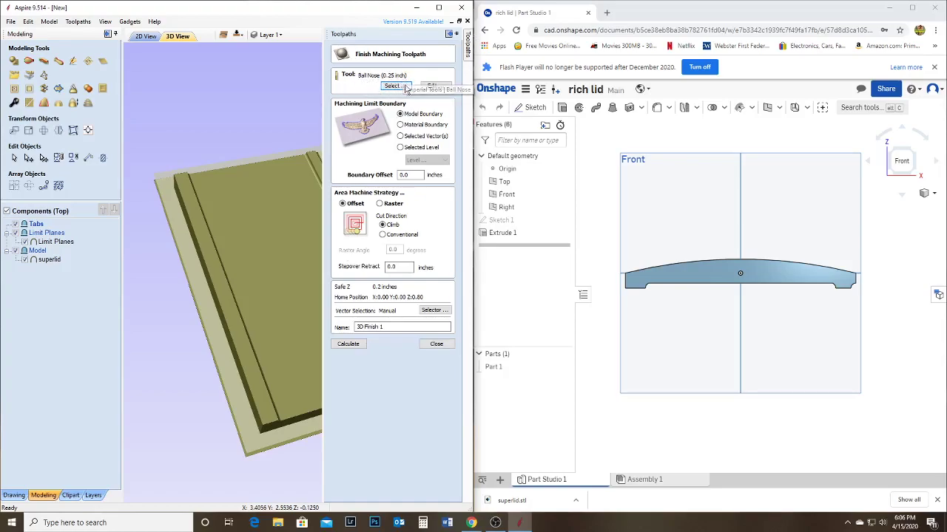
# Preview the machining limit boundary choices for the finish toolpath, ending on Model Boundary
pyautogui.click(401, 125)
pyautogui.click(401, 136)
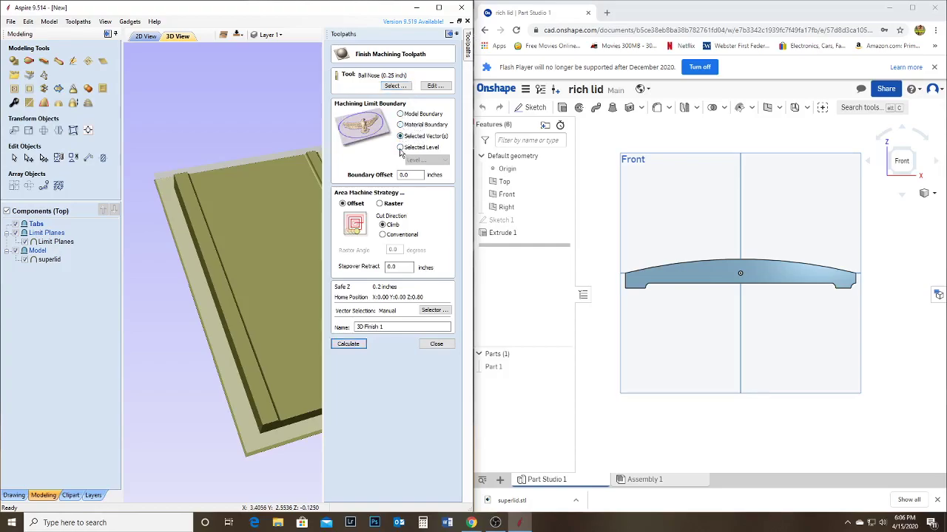
pyautogui.click(401, 147)
pyautogui.click(400, 116)
pyautogui.click(401, 125)
pyautogui.click(401, 137)
pyautogui.click(401, 147)
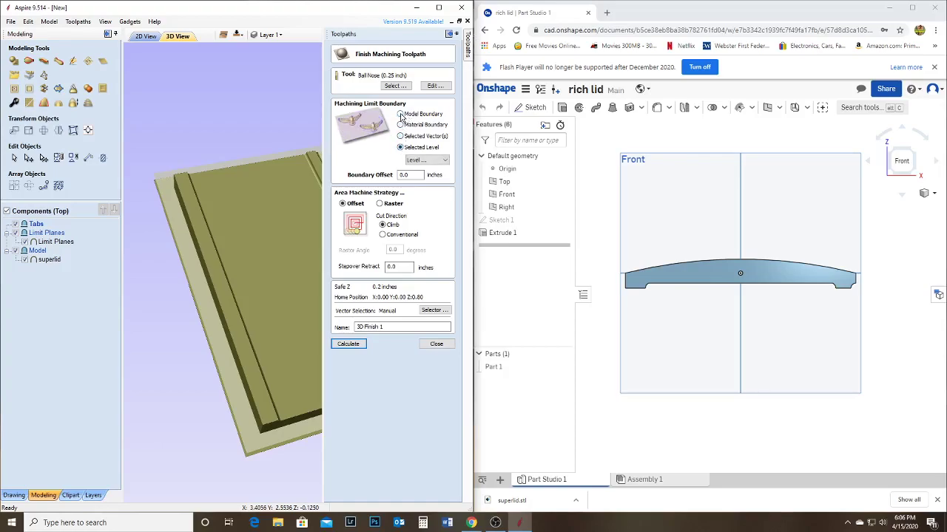
pyautogui.click(401, 115)
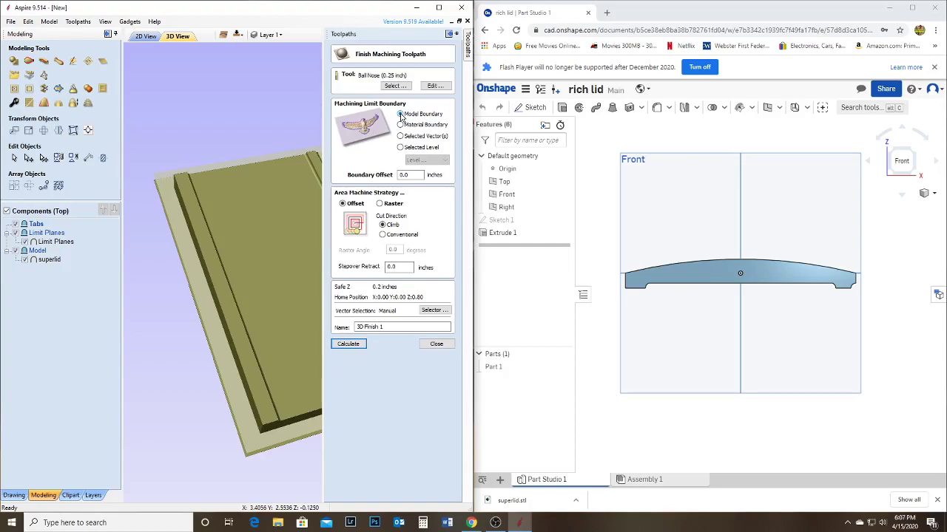
pyautogui.click(400, 126)
pyautogui.click(401, 115)
# Compare the Raster and Offset area machining strategies, ending on Offset with climb cutting
pyautogui.click(380, 203)
pyautogui.click(342, 204)
pyautogui.click(379, 204)
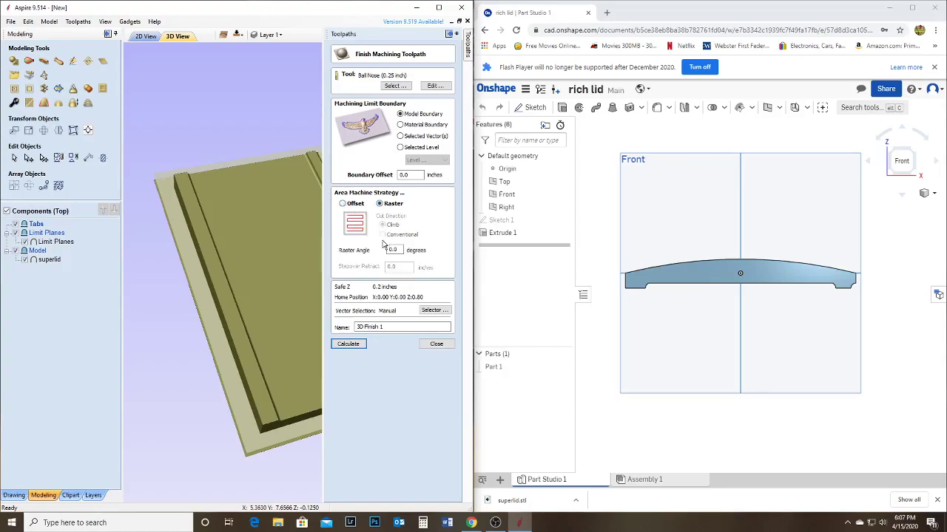
pyautogui.click(342, 205)
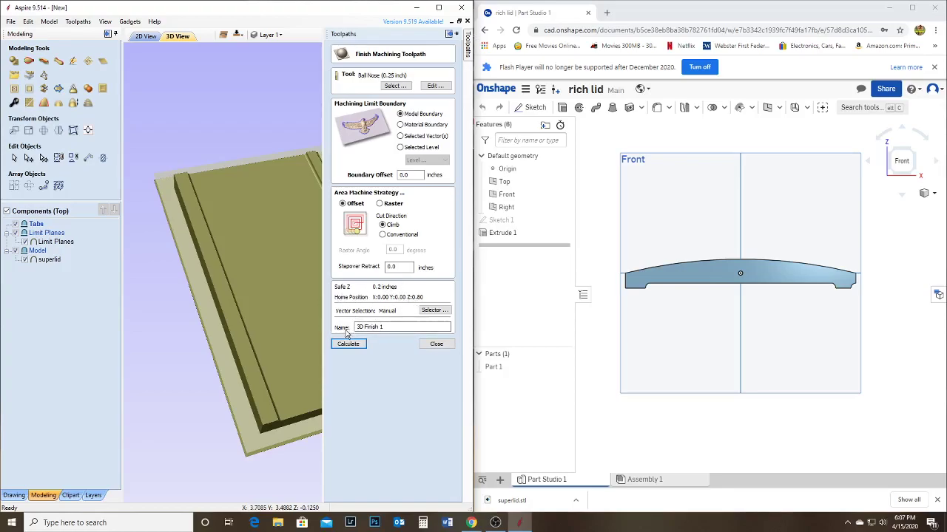
# Name the finish toolpath "box bottom 3d" and calculate it
pyautogui.moveTo(389, 327); pyautogui.dragTo(355, 329)
pyautogui.write('b')
pyautogui.write('ox bottom')
pyautogui.write('3d')
pyautogui.click(348, 345)
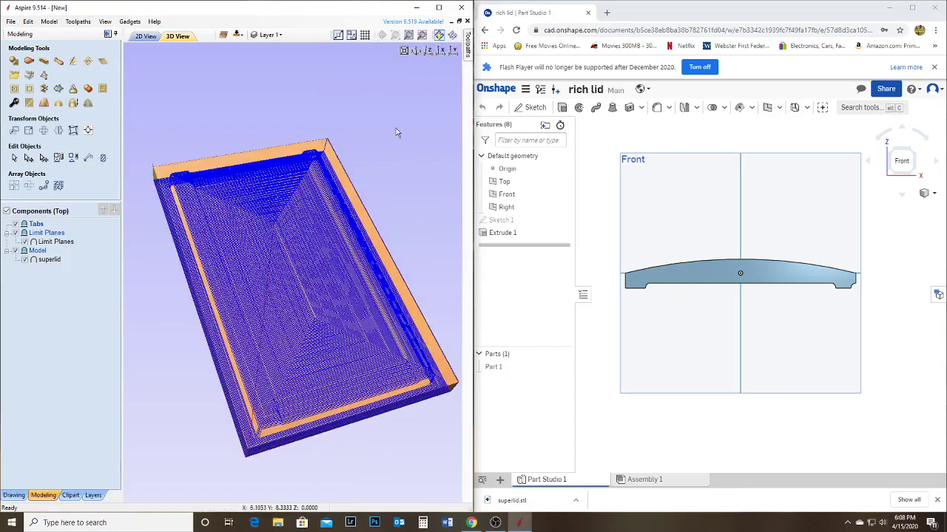
# Simulate the "3d box bottom" toolpath at a reduced playback speed and close the preview
pyautogui.moveTo(471, 46)
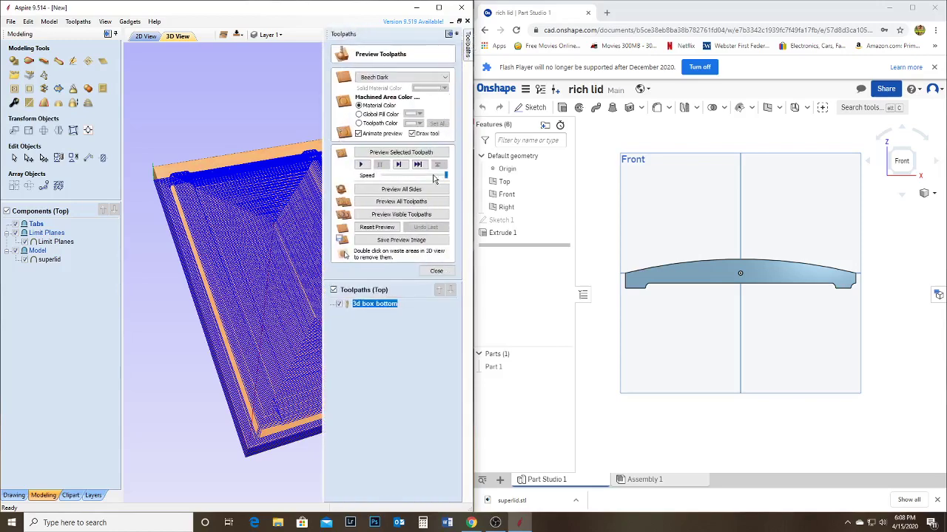
pyautogui.moveTo(446, 176); pyautogui.dragTo(418, 183)
pyautogui.click(360, 165)
pyautogui.click(449, 35)
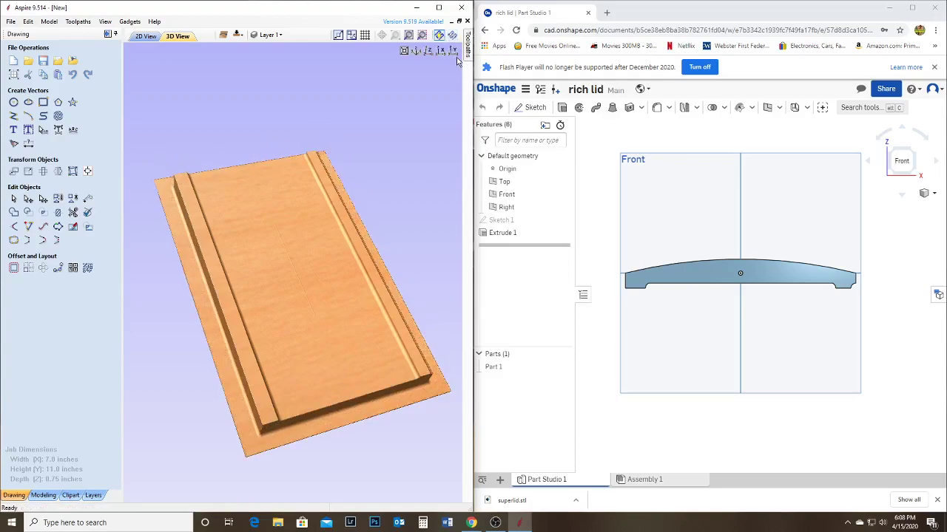
pyautogui.moveTo(467, 48)
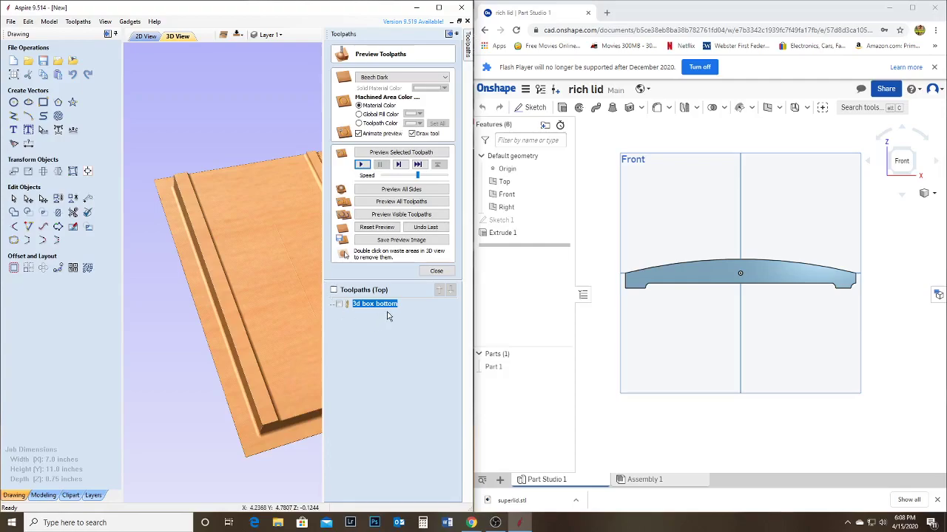
pyautogui.click(436, 271)
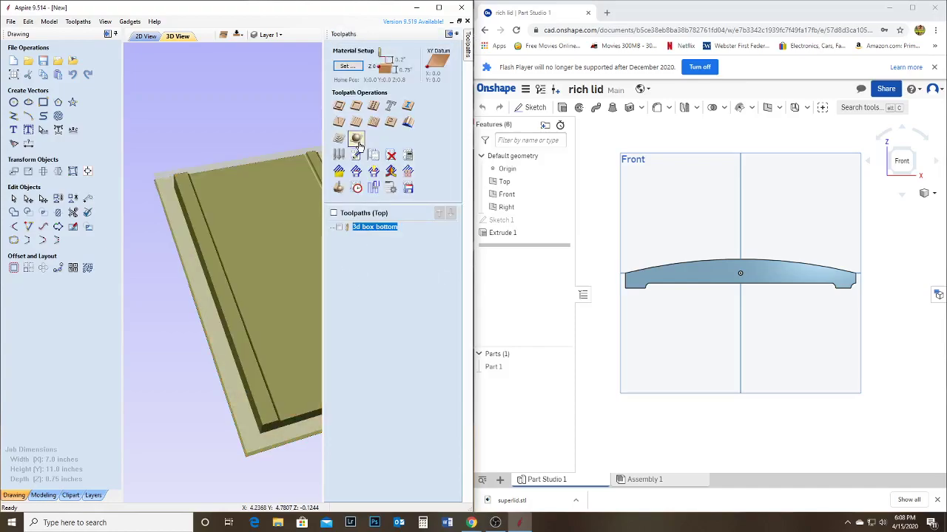
pyautogui.click(450, 35)
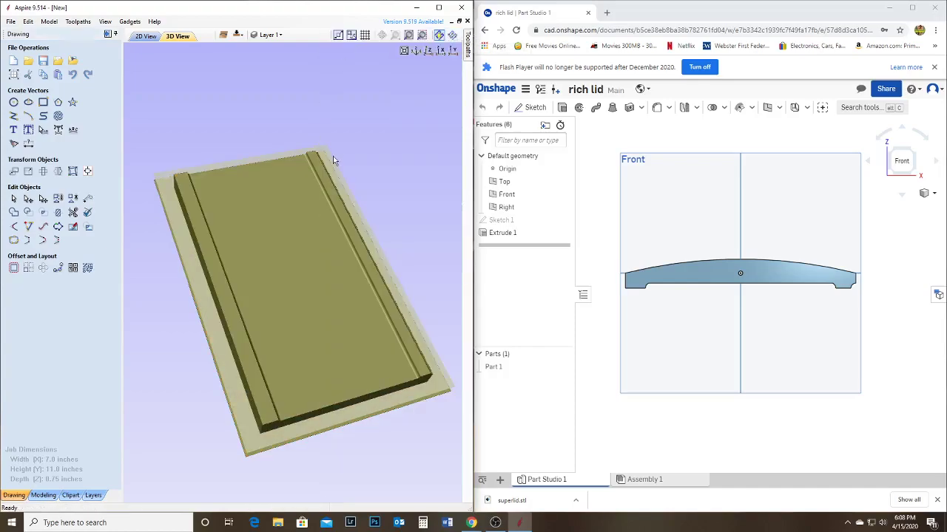
# Switch to the bottom side of the job and create a vector boundary around the superlid component, checking it in 2D
pyautogui.click(237, 37)
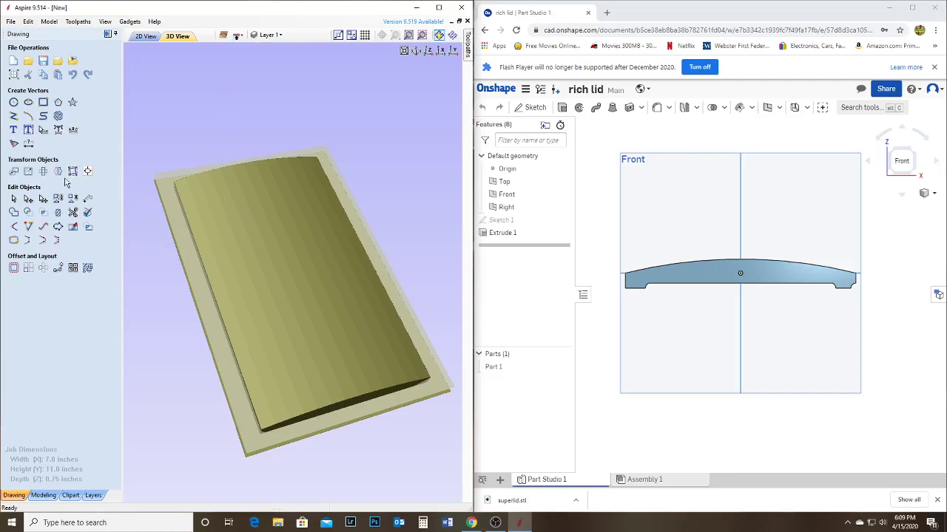
pyautogui.click(43, 496)
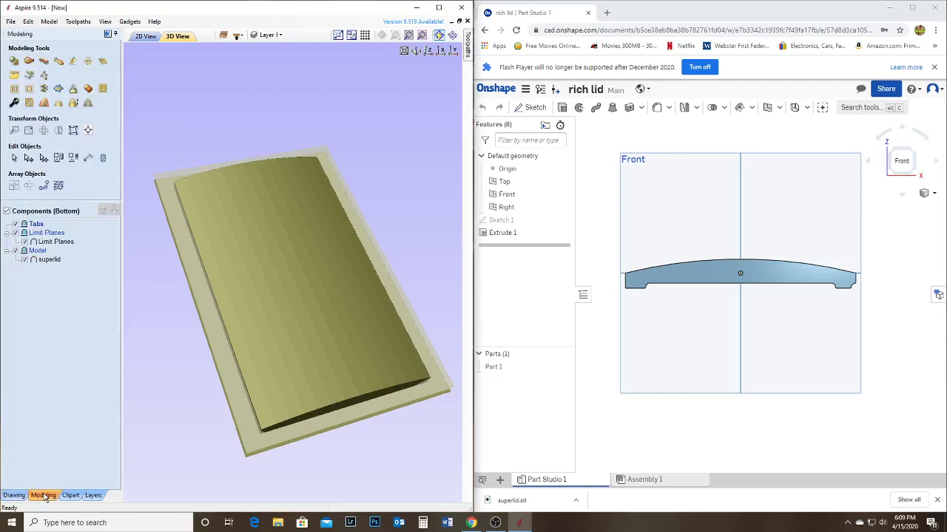
pyautogui.click(49, 260)
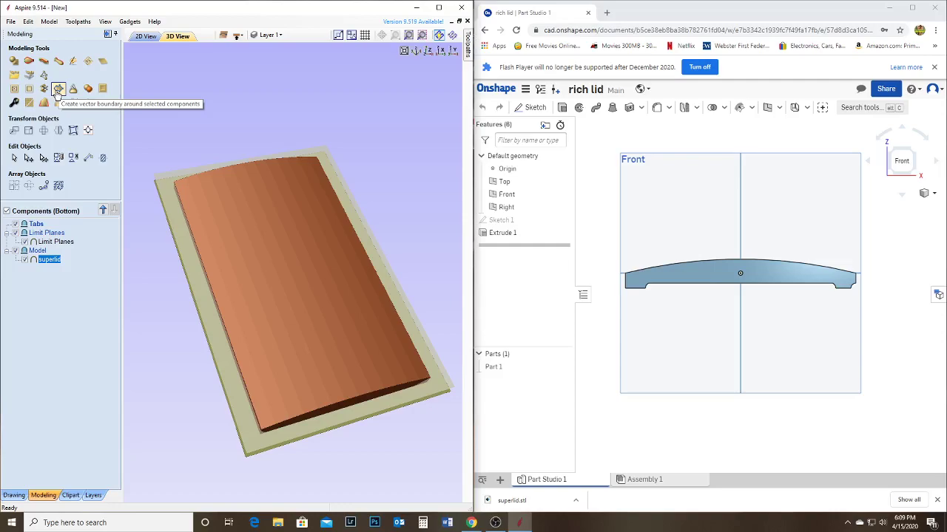
pyautogui.click(58, 92)
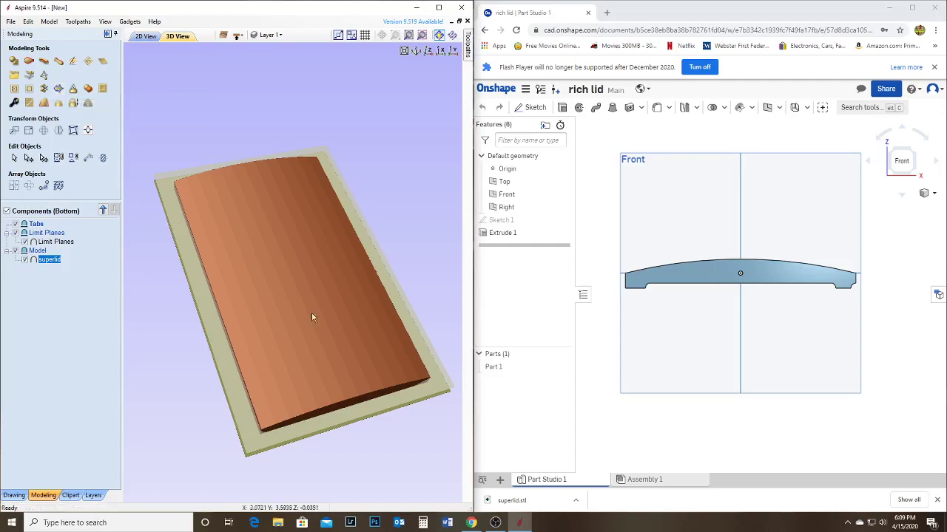
pyautogui.click(146, 37)
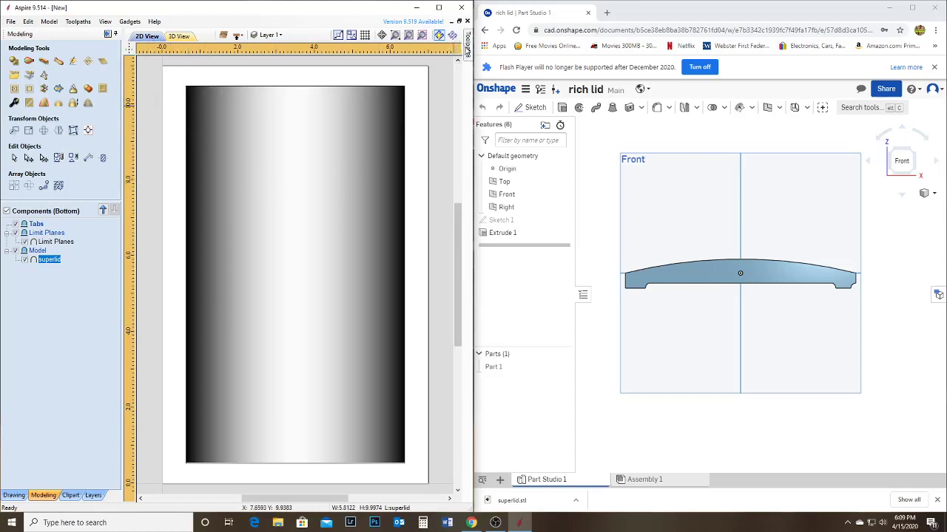
# Calculate a 3D finish machining toolpath named "3D box top" for the bottom side, keeping the 0.25 inch ball nose, Model Boundary and Offset strategy
pyautogui.click(468, 52)
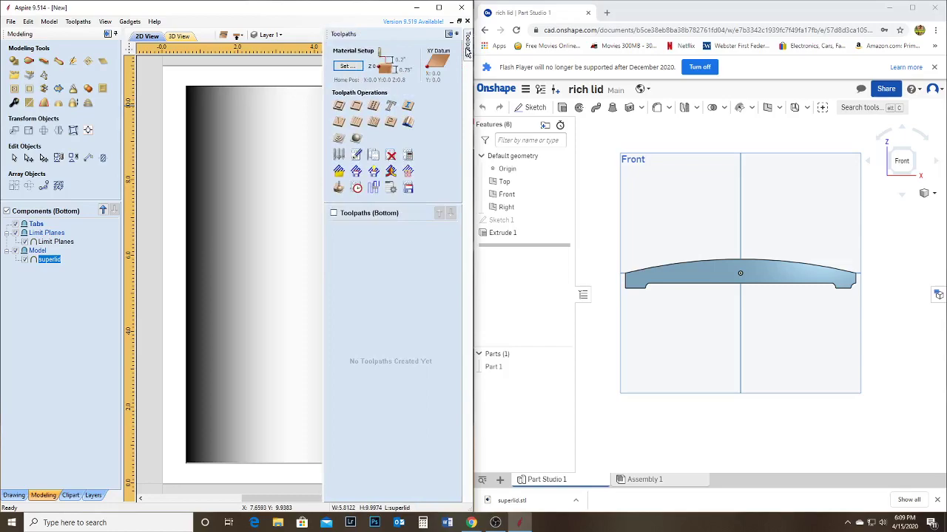
pyautogui.click(356, 138)
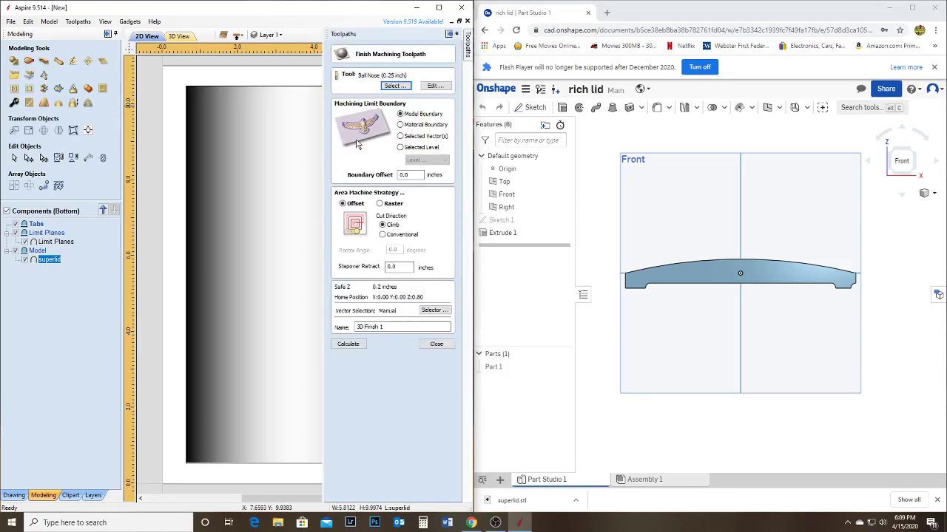
pyautogui.click(384, 327)
pyautogui.moveTo(385, 326); pyautogui.dragTo(368, 323)
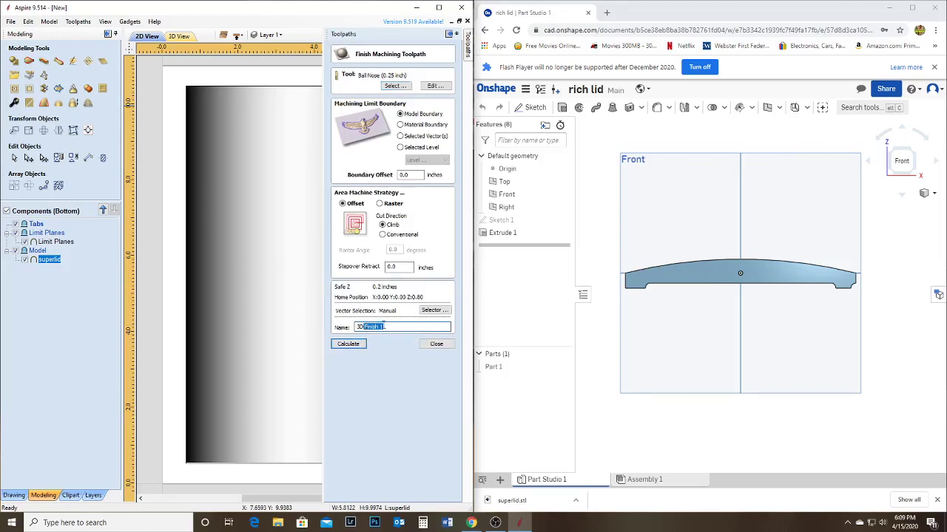
pyautogui.press('BackSpace')
pyautogui.write('bo')
pyautogui.click(349, 344)
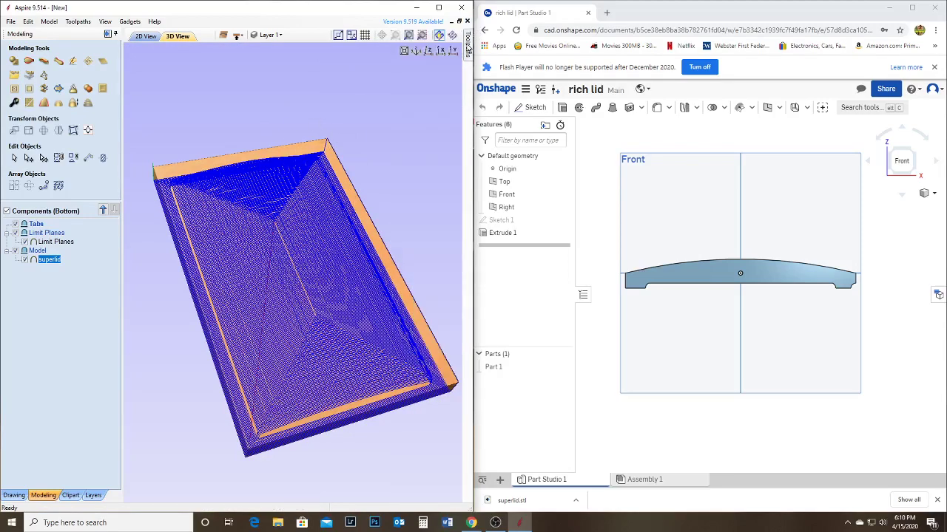
# Simulate the "3D box top" toolpath, reset the preview and replay the simulation at a slower speed
pyautogui.moveTo(467, 46)
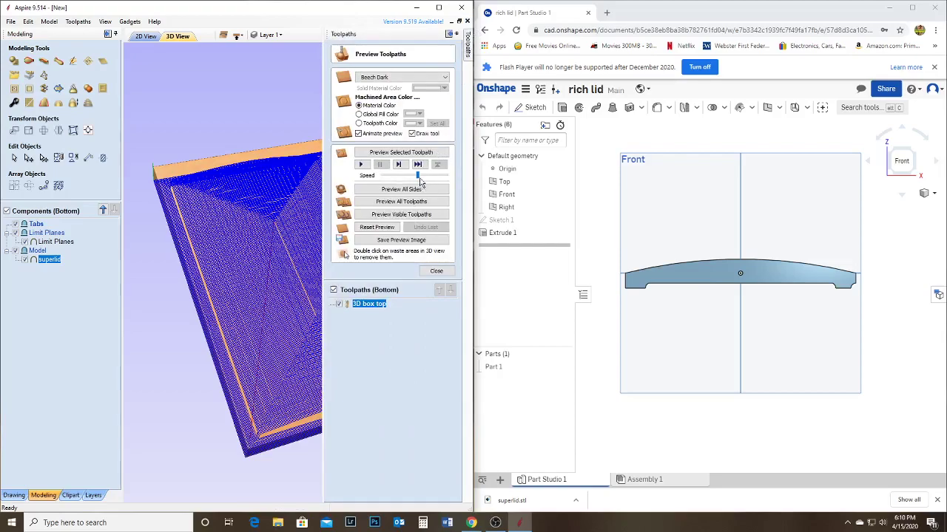
pyautogui.click(361, 165)
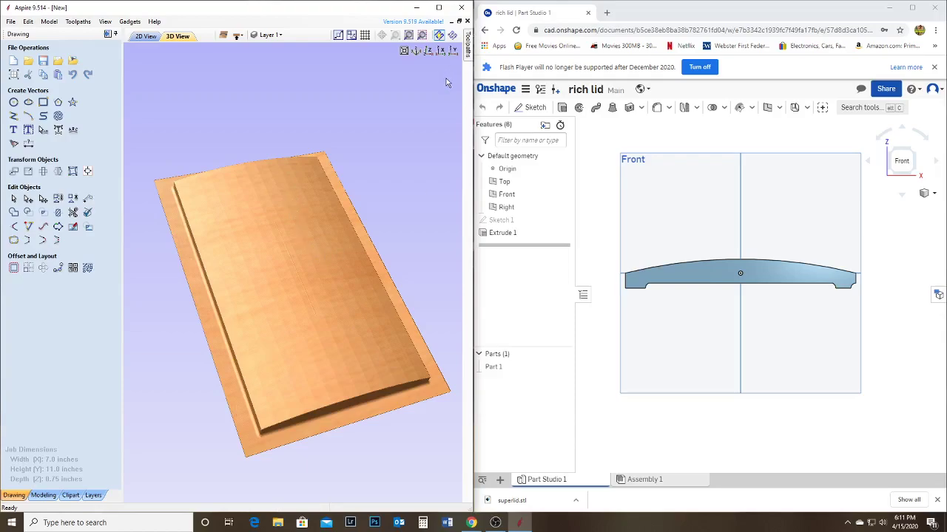
pyautogui.moveTo(468, 46)
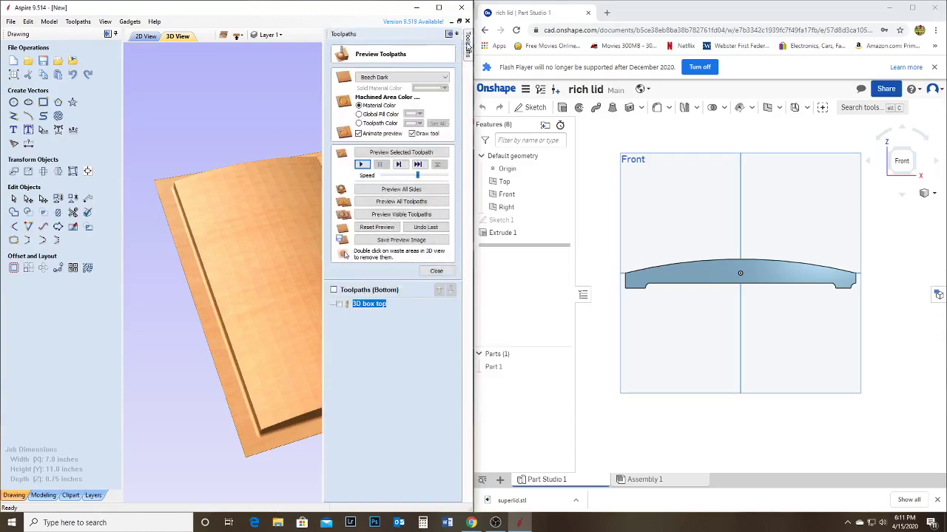
pyautogui.click(370, 230)
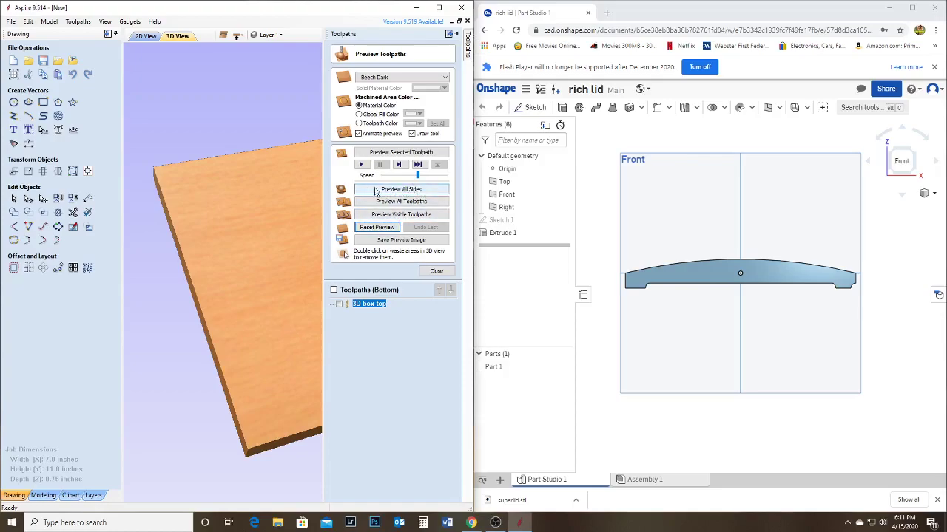
pyautogui.moveTo(418, 176); pyautogui.dragTo(411, 176)
pyautogui.click(362, 165)
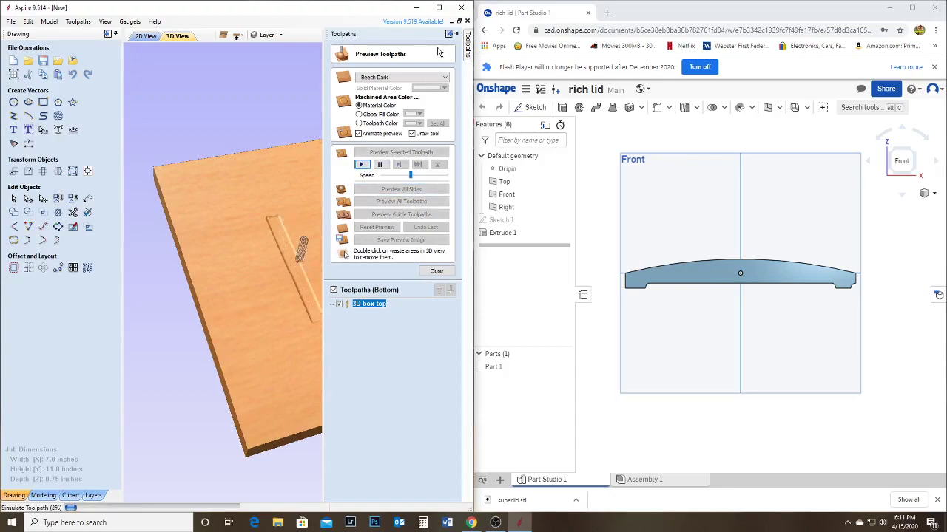
pyautogui.click(448, 35)
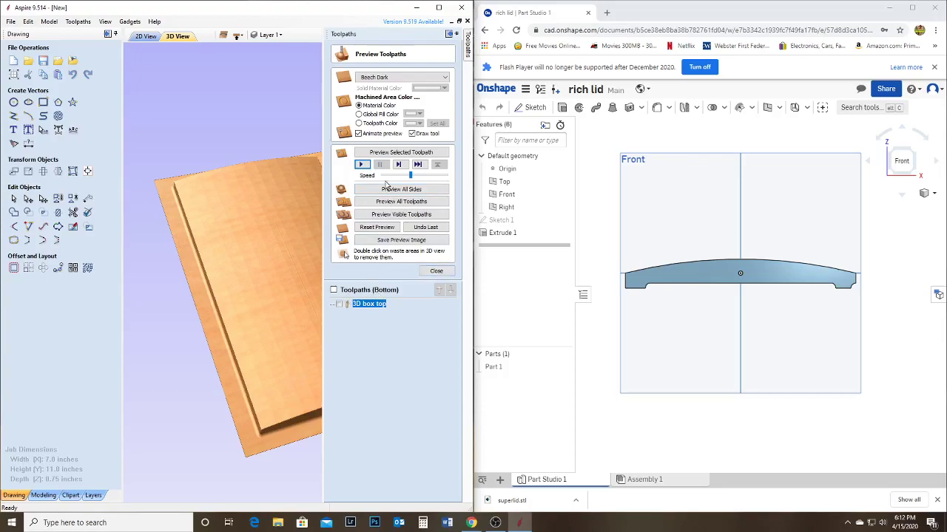
# Reset the preview and simulate the toolpaths on all sides of the material
pyautogui.click(373, 230)
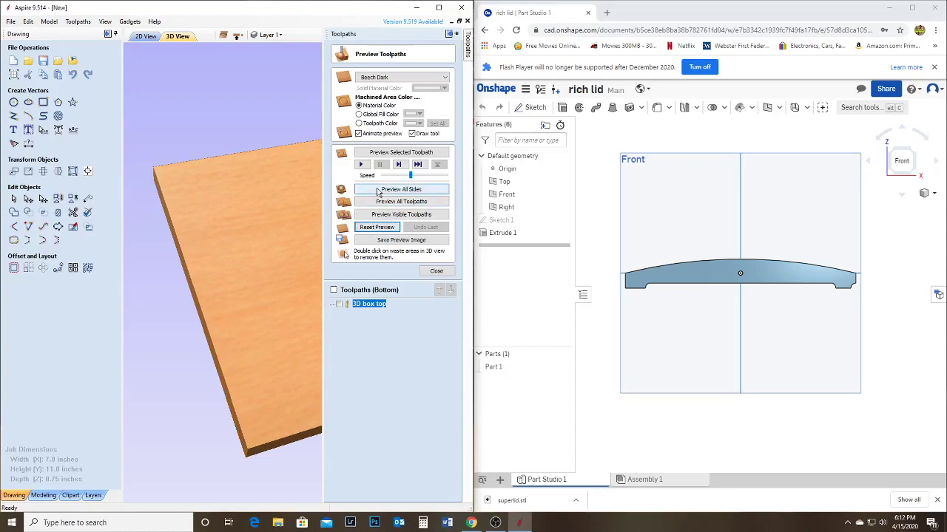
pyautogui.click(378, 190)
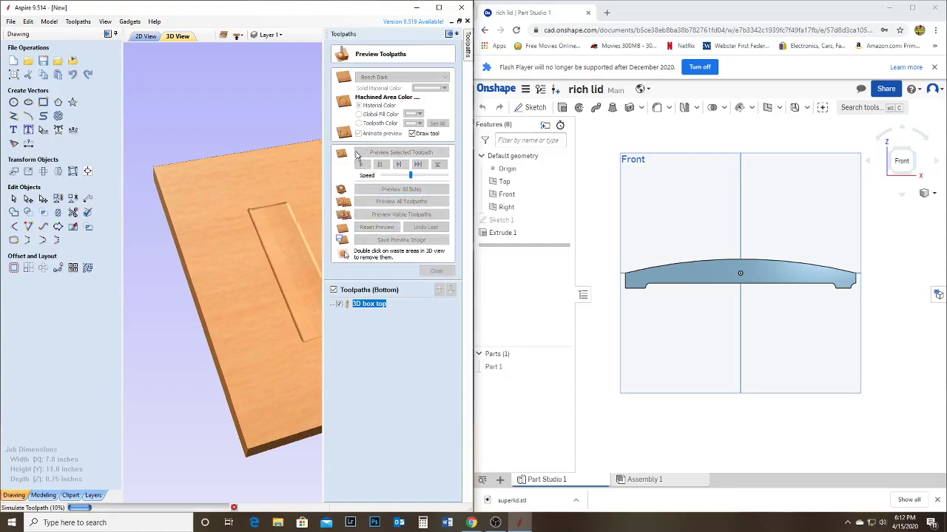
pyautogui.click(448, 35)
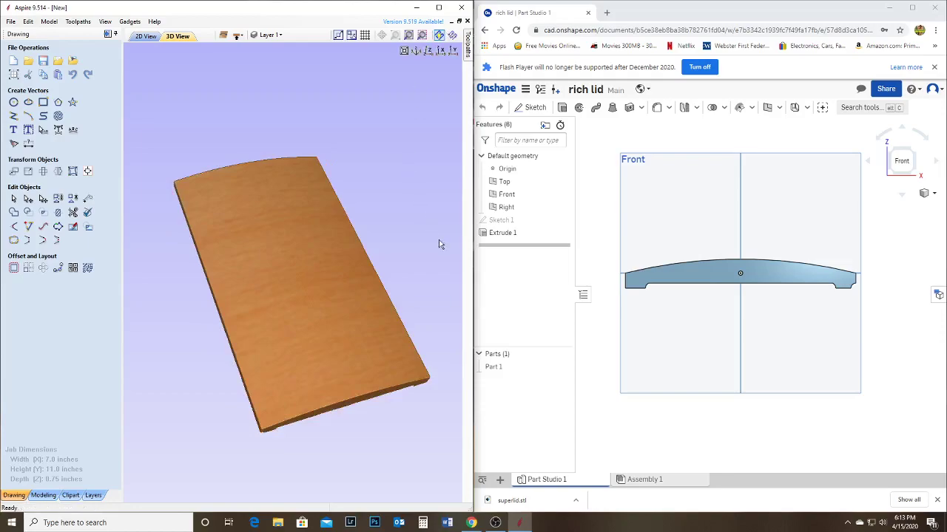
# Examine the simulated lid's curved top, underside and end profile against the Onshape model, finishing in the isometric view
pyautogui.scroll(3, 370, 436)
pyautogui.scroll(-5, 362, 397)
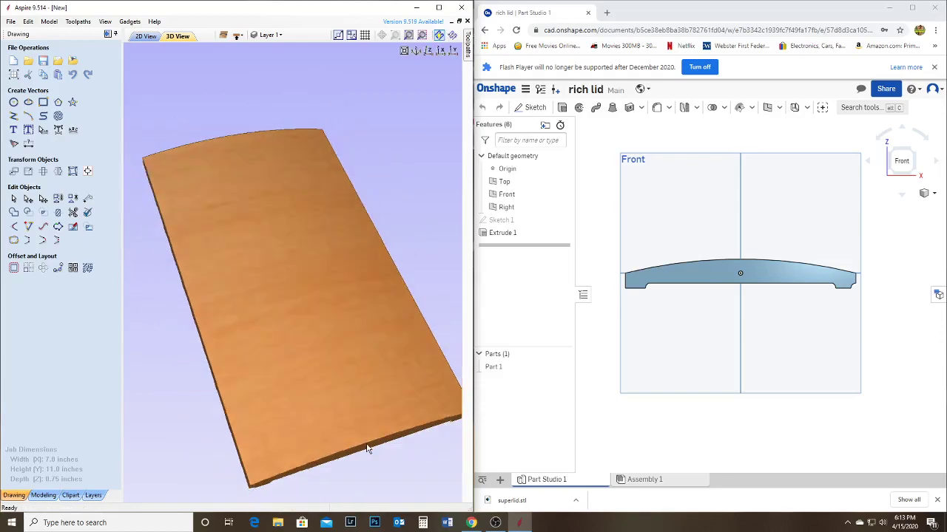
pyautogui.moveTo(402, 435); pyautogui.dragTo(274, 245)
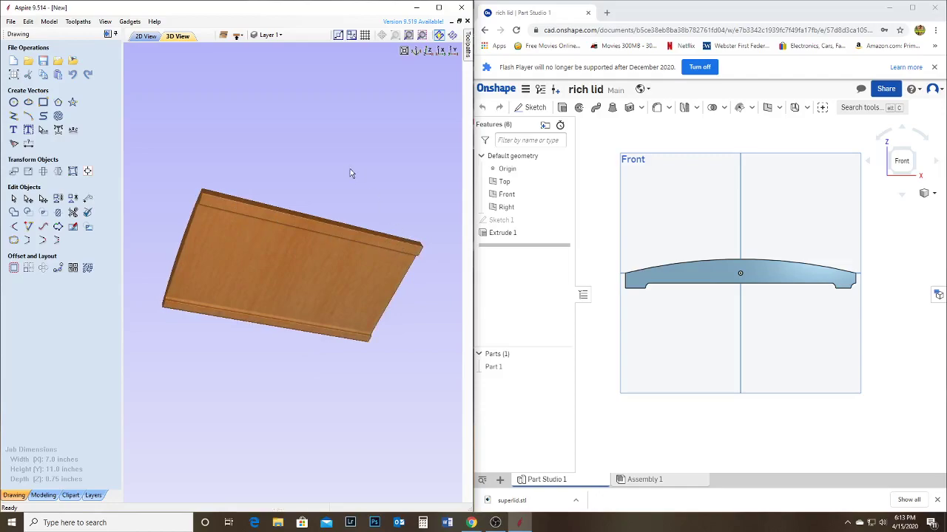
pyautogui.moveTo(353, 159); pyautogui.dragTo(317, 372)
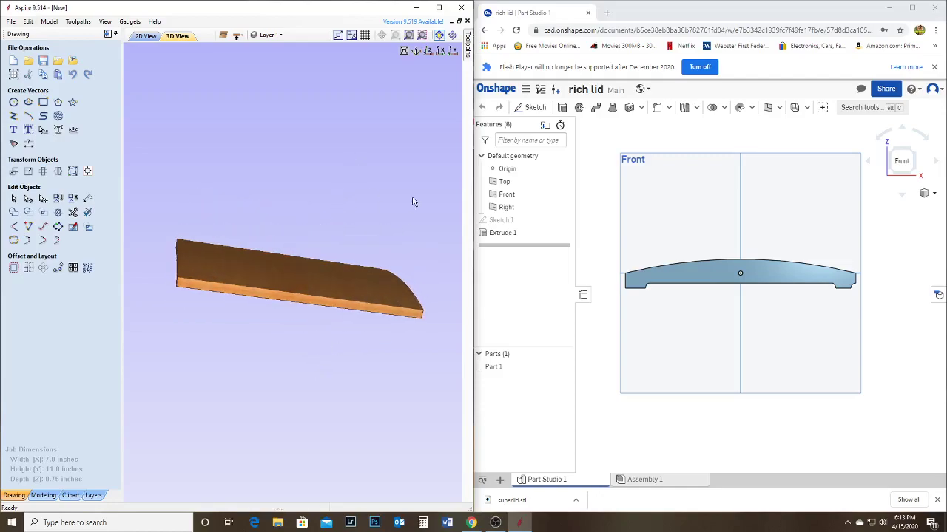
pyautogui.moveTo(403, 200); pyautogui.dragTo(221, 247)
pyautogui.moveTo(391, 256); pyautogui.dragTo(362, 253)
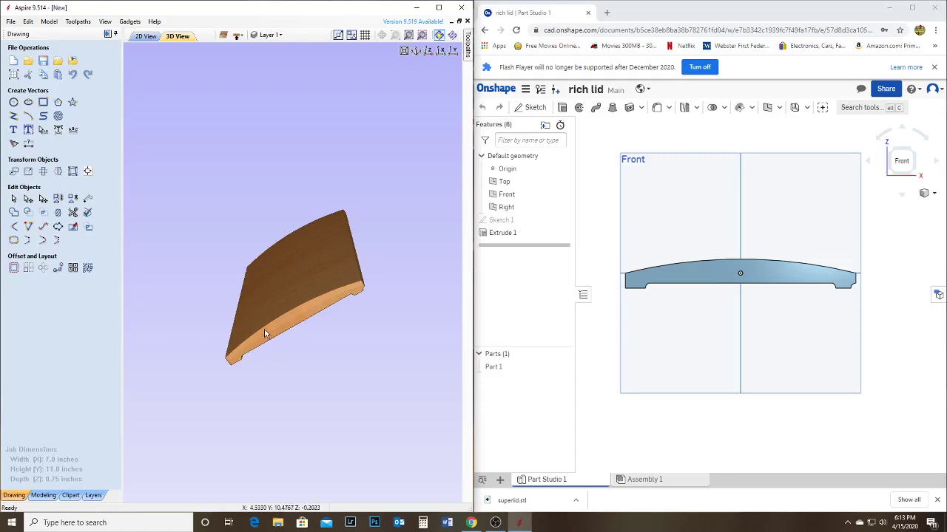
pyautogui.click(441, 51)
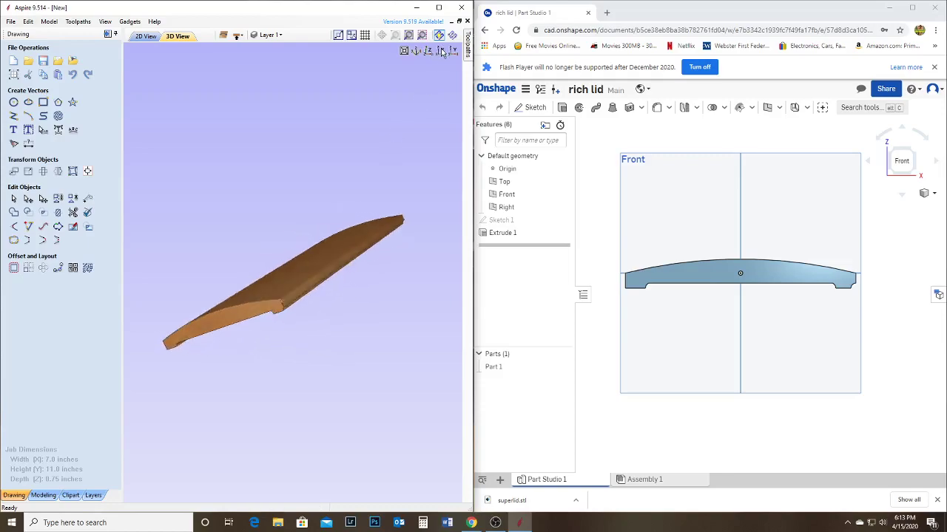
pyautogui.click(456, 50)
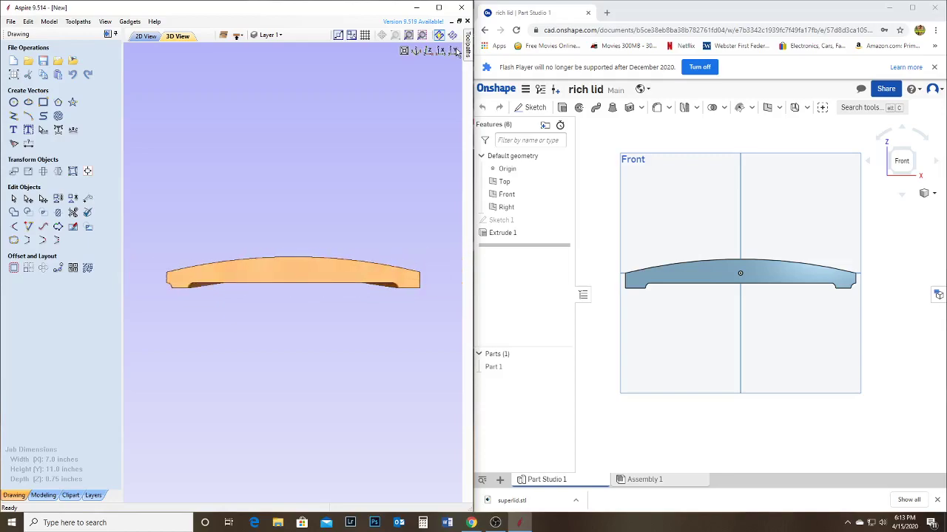
pyautogui.moveTo(424, 239); pyautogui.dragTo(287, 220)
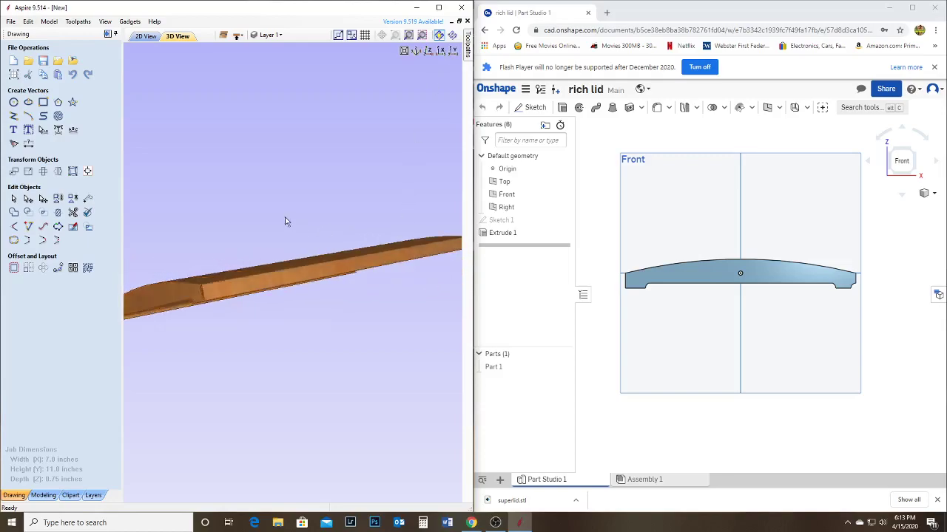
pyautogui.moveTo(429, 219); pyautogui.dragTo(290, 240)
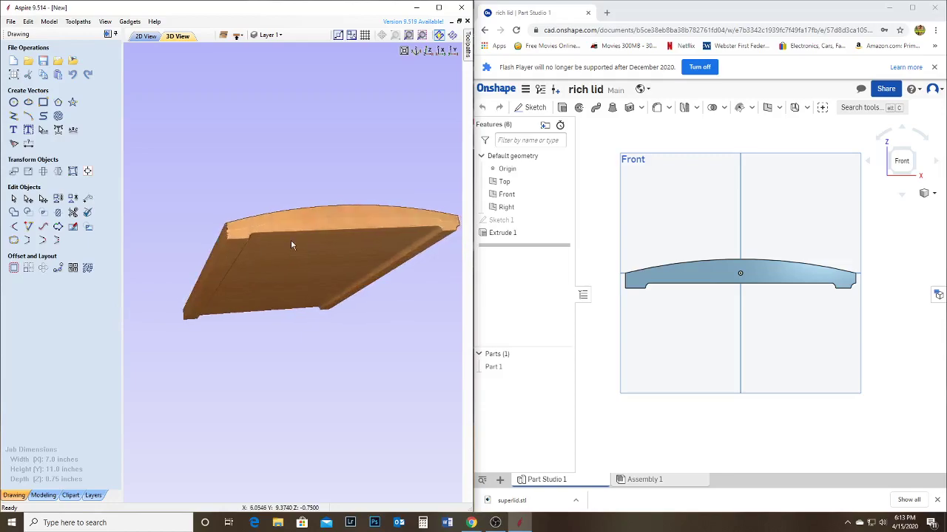
pyautogui.moveTo(371, 192); pyautogui.dragTo(342, 237)
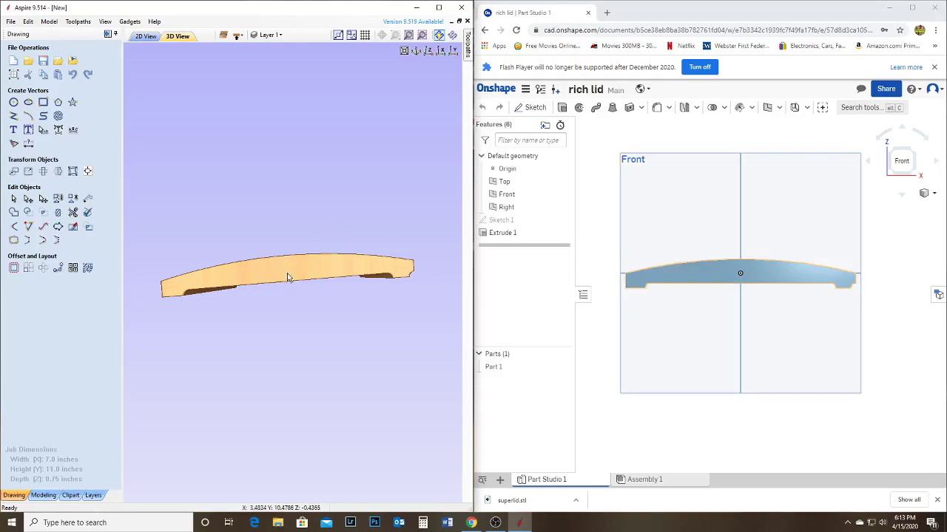
pyautogui.click(416, 53)
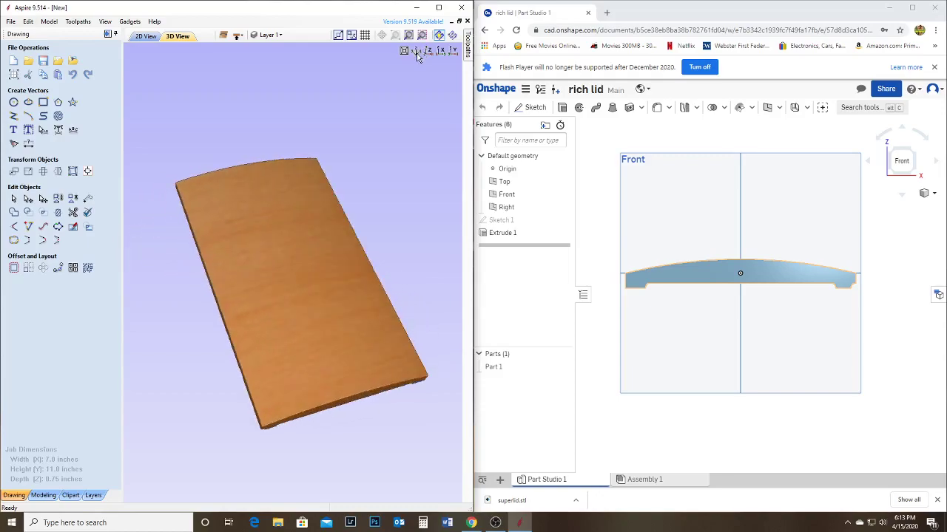